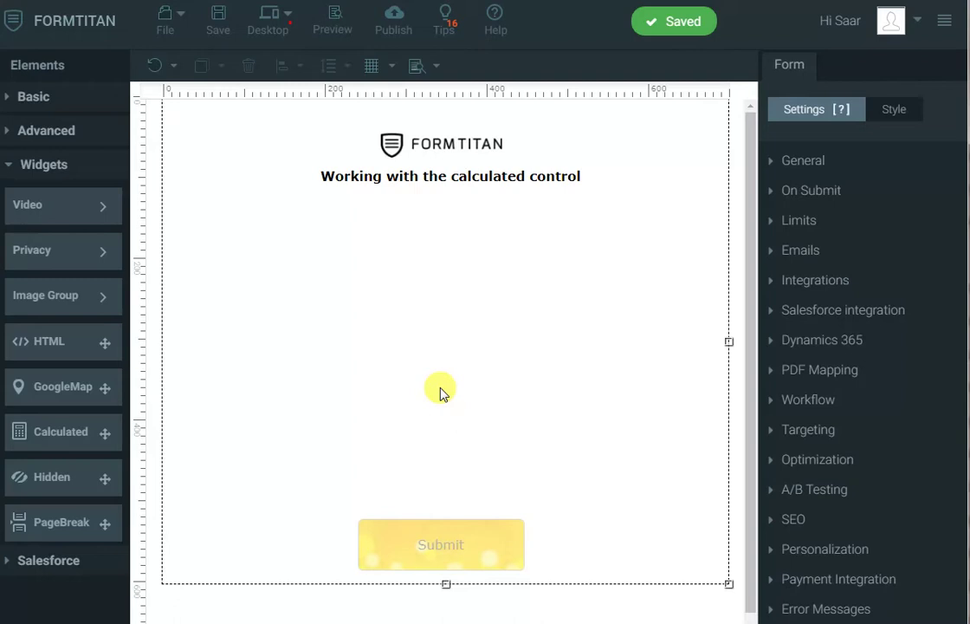
- Add a Textbox field below the form title and a Calculated widget beneath it
click(49, 98)
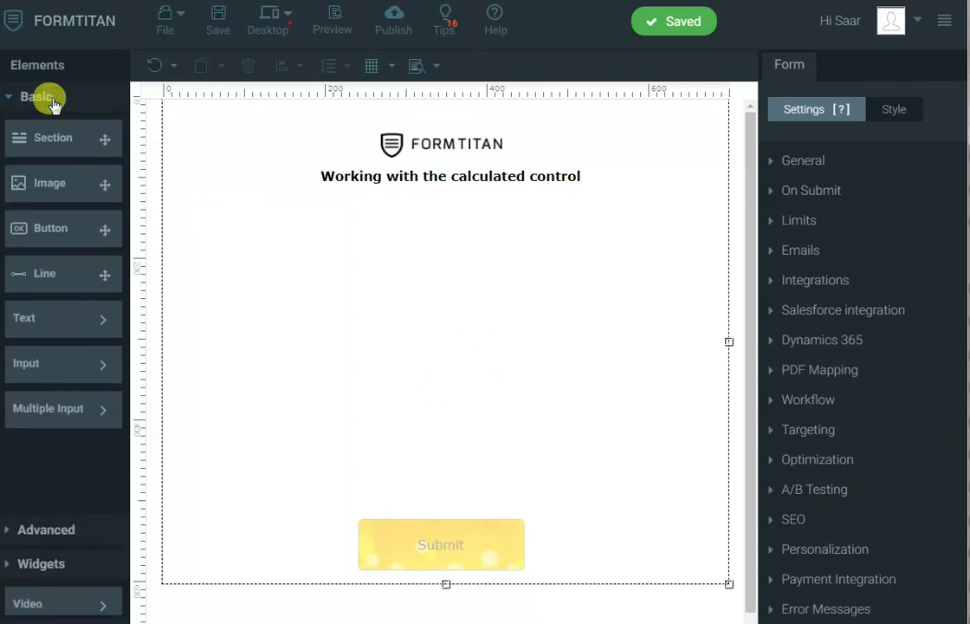
click(83, 320)
click(65, 361)
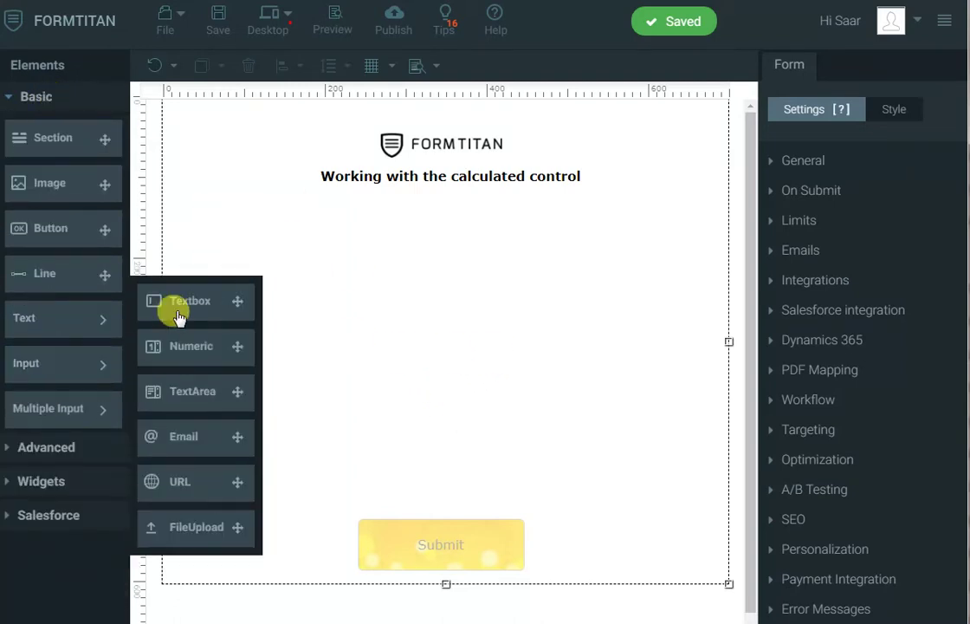
drag(186, 293, 299, 218)
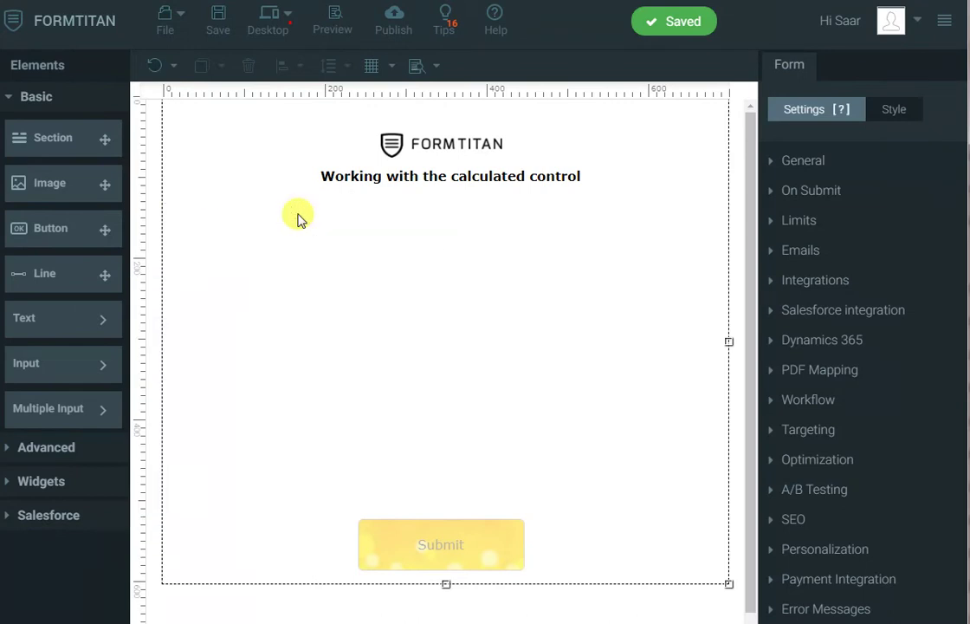
click(50, 488)
drag(34, 433, 292, 386)
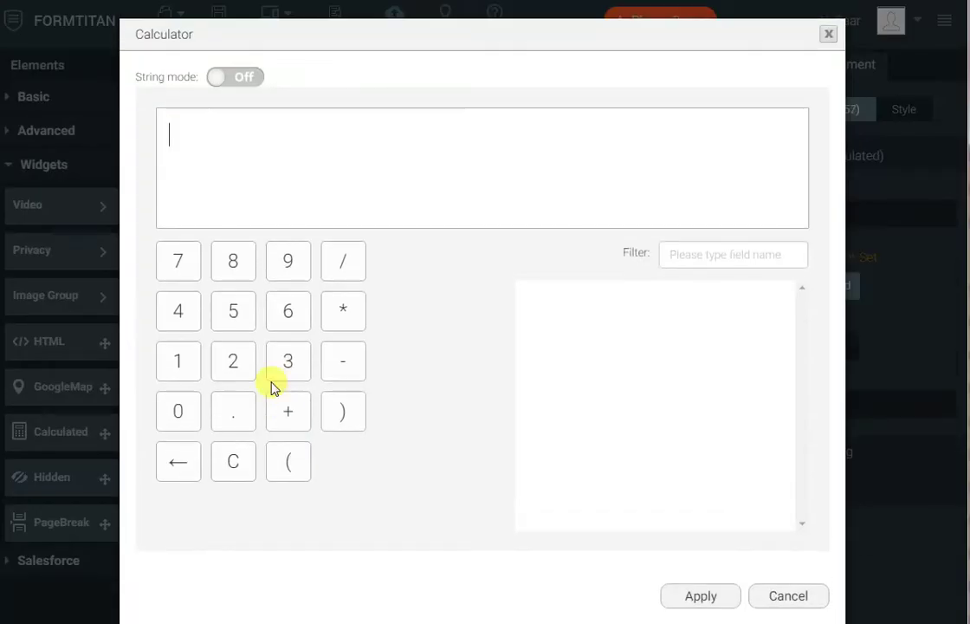
- Turn on String mode for the Calculated field and apply the text "Hello: Textbox" with "How are you?" on a second line, inserting Textbox as a field
click(242, 80)
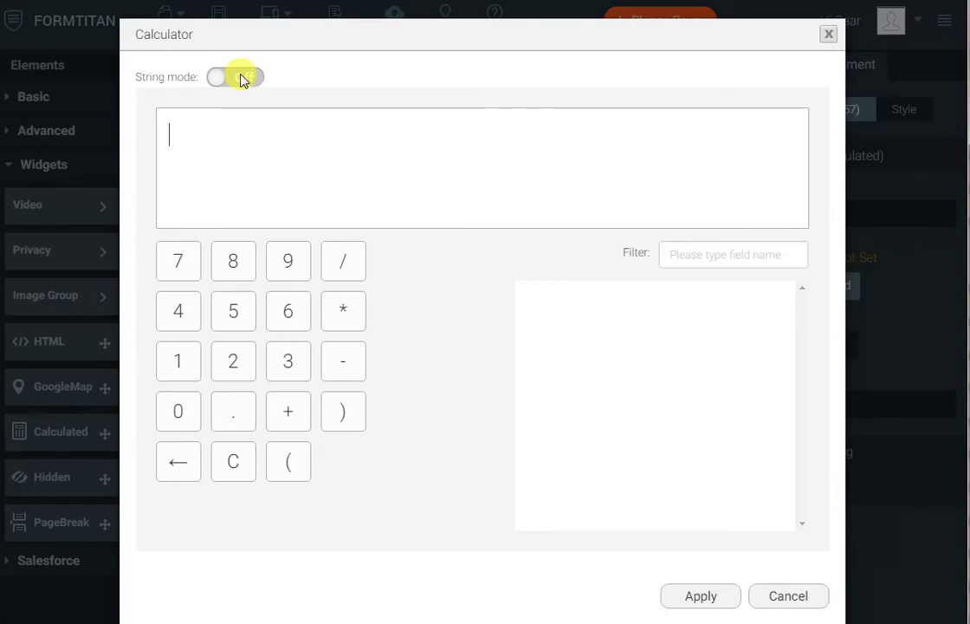
click(242, 78)
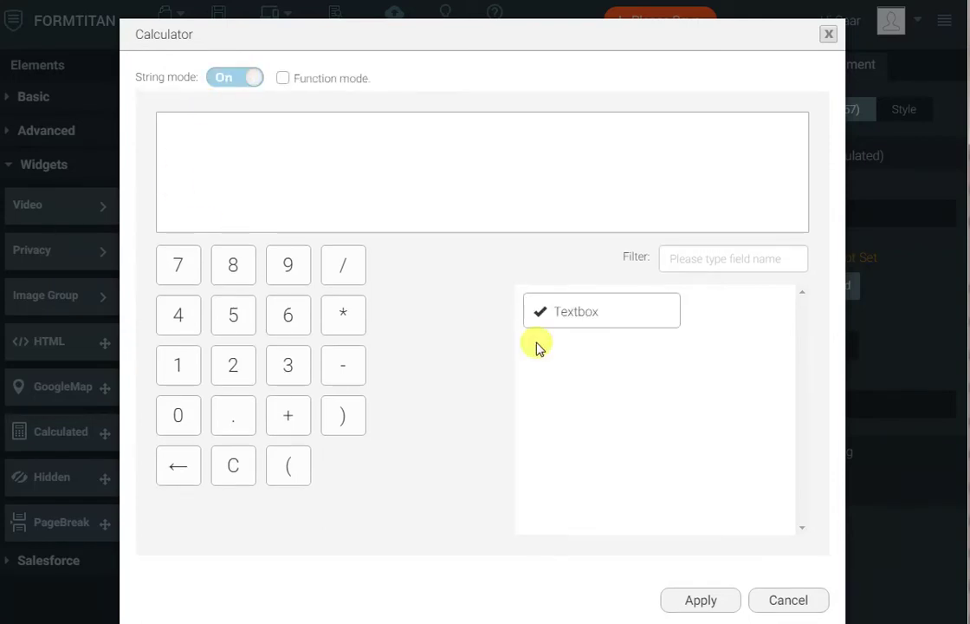
text(Hello:)
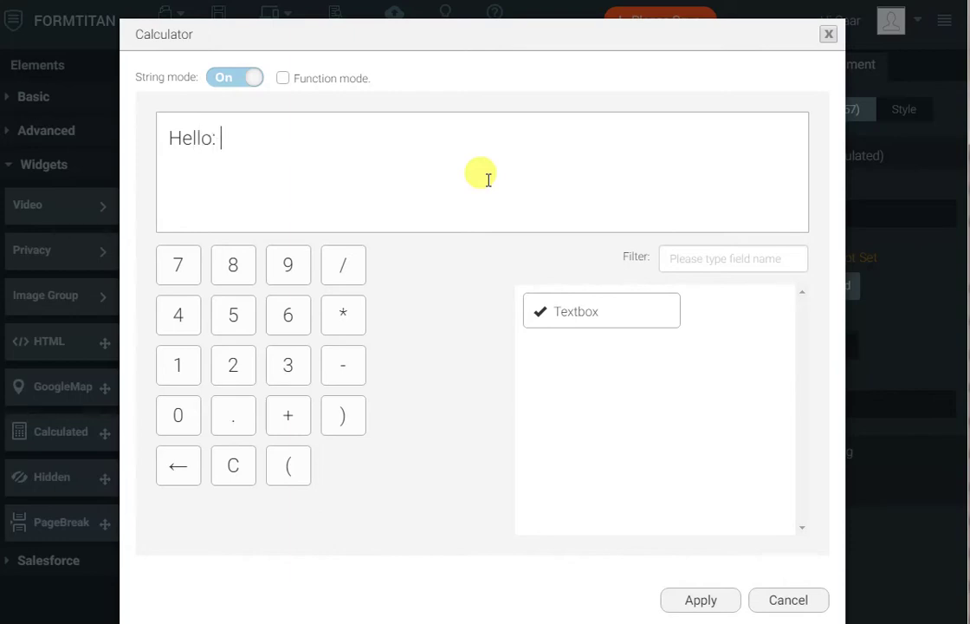
drag(559, 310, 452, 151)
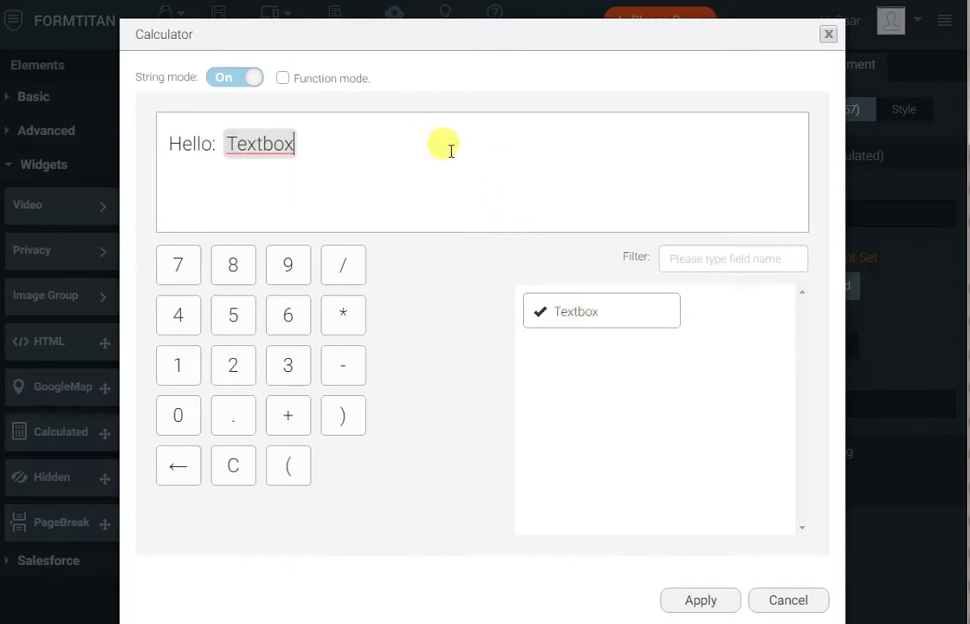
key(Return)
text(How)
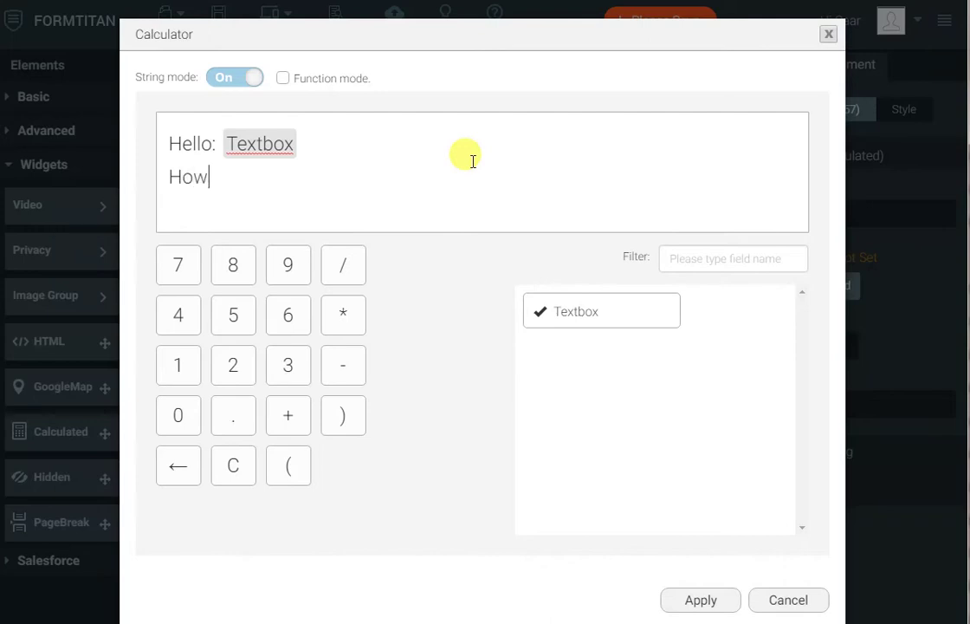
text( aere you)
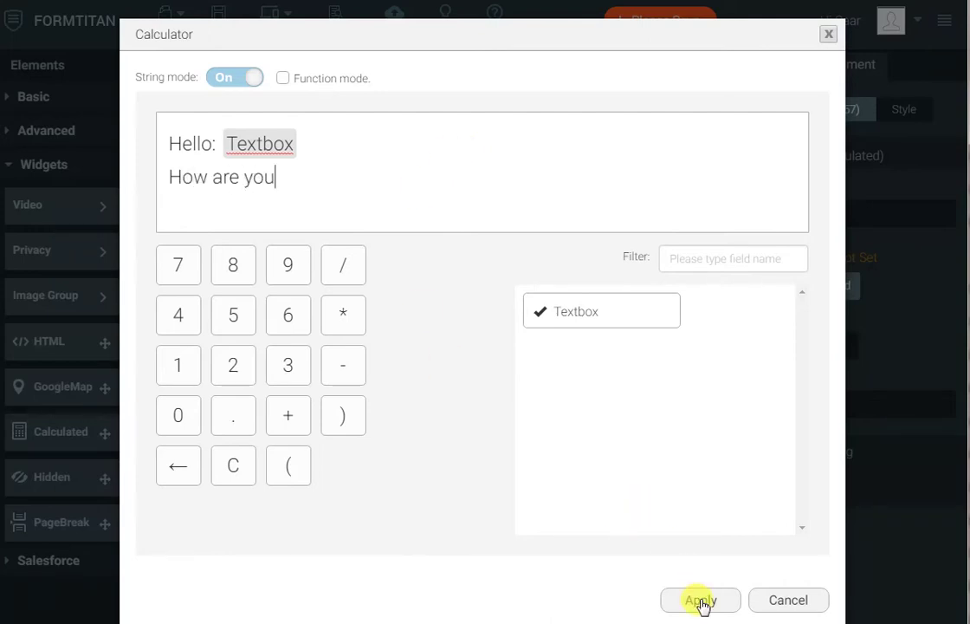
text(?)
click(701, 601)
- Make the Calculated field taller and wider, and save the form
drag(347, 365, 336, 424)
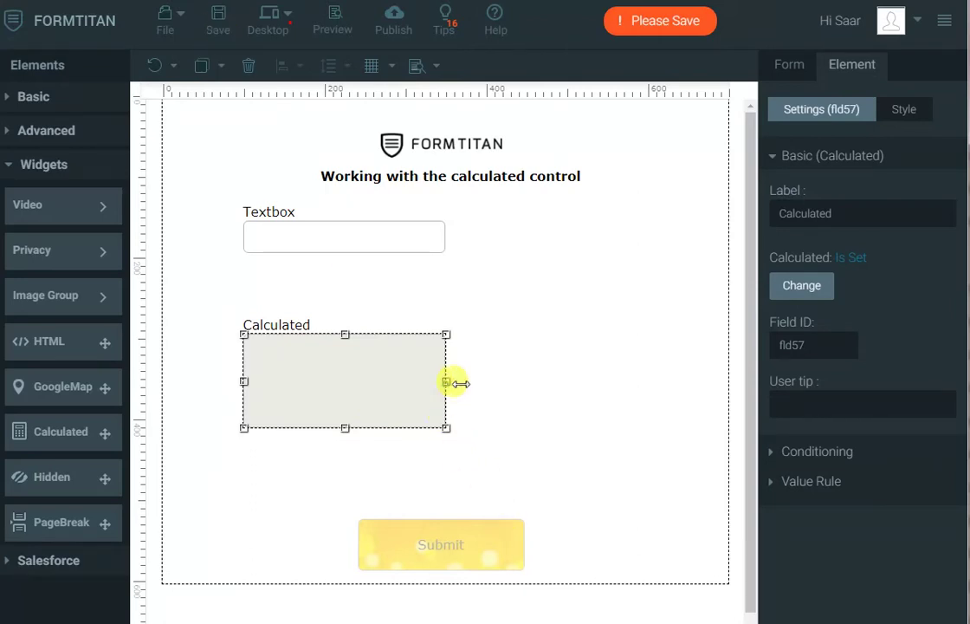
drag(446, 382, 533, 379)
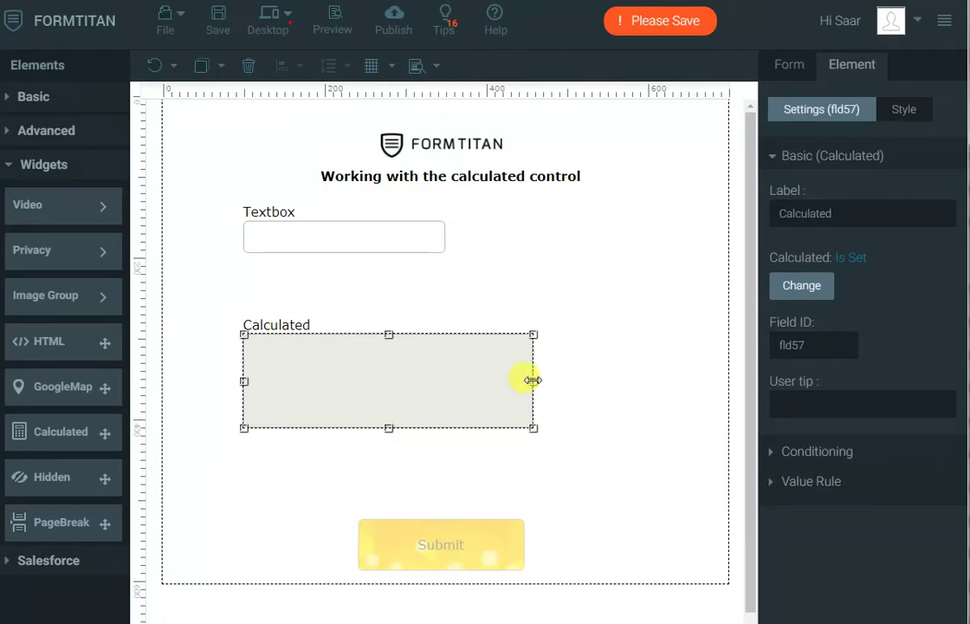
click(212, 20)
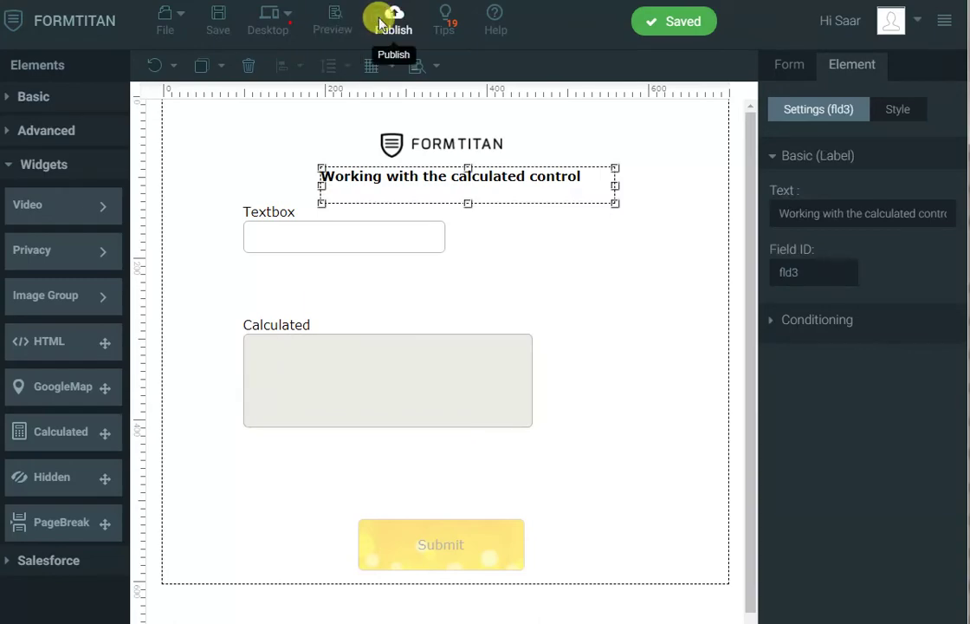
- Open the published form and test the greeting by entering a first name in the Textbox field
click(383, 17)
click(669, 97)
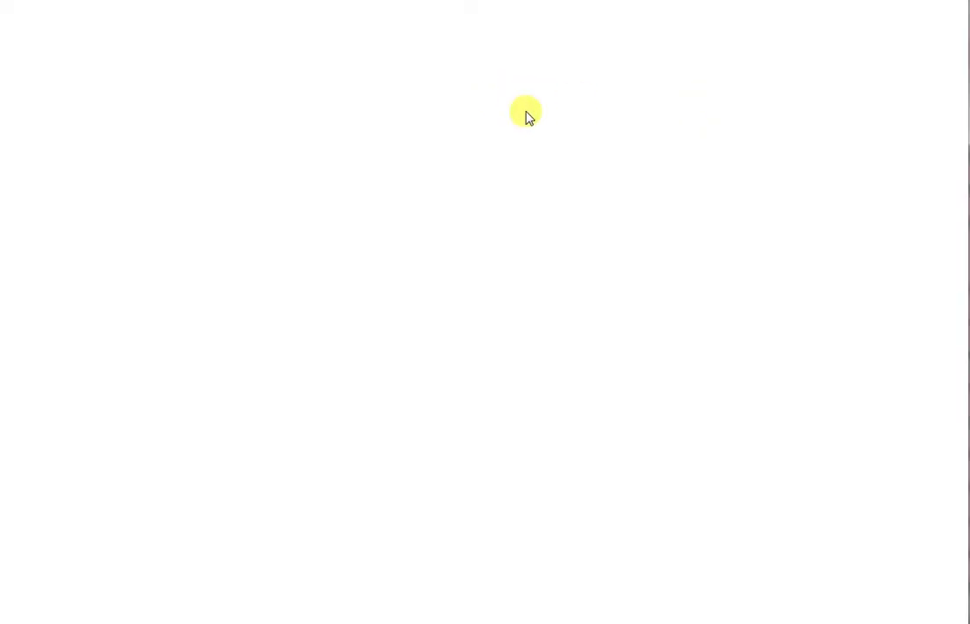
click(388, 131)
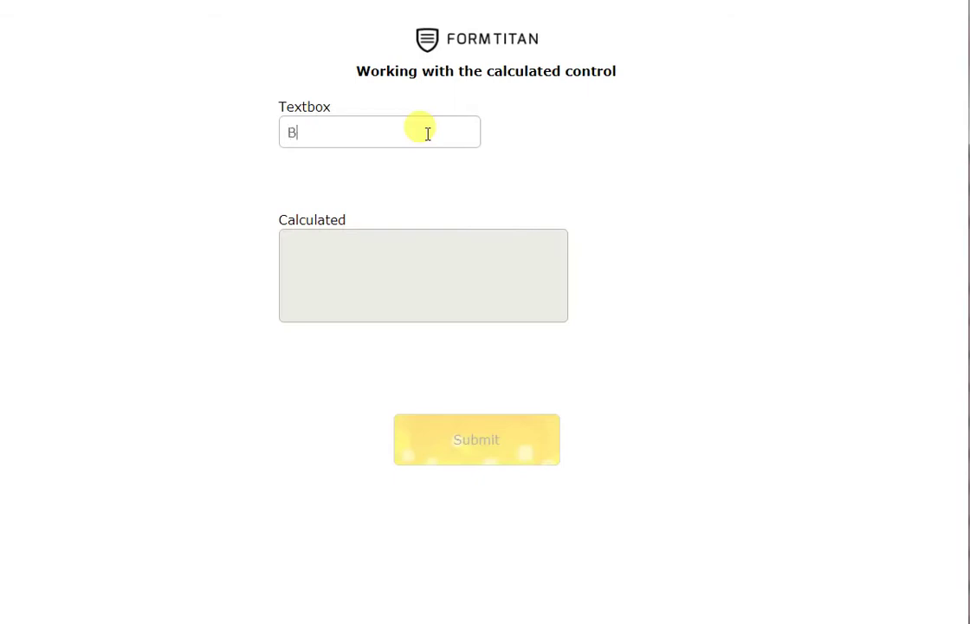
text(Ben)
key(Tab)
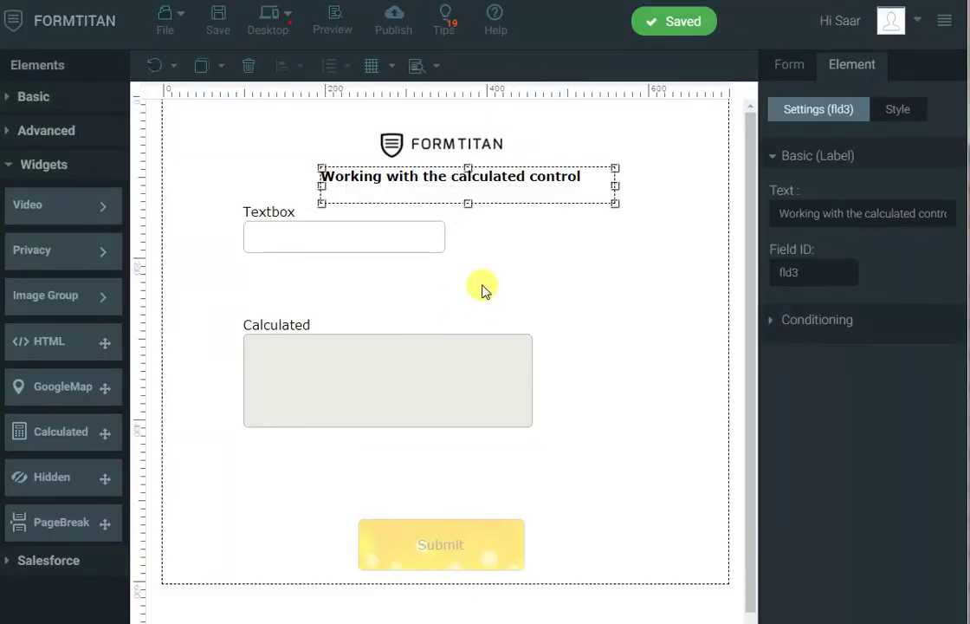
click(399, 359)
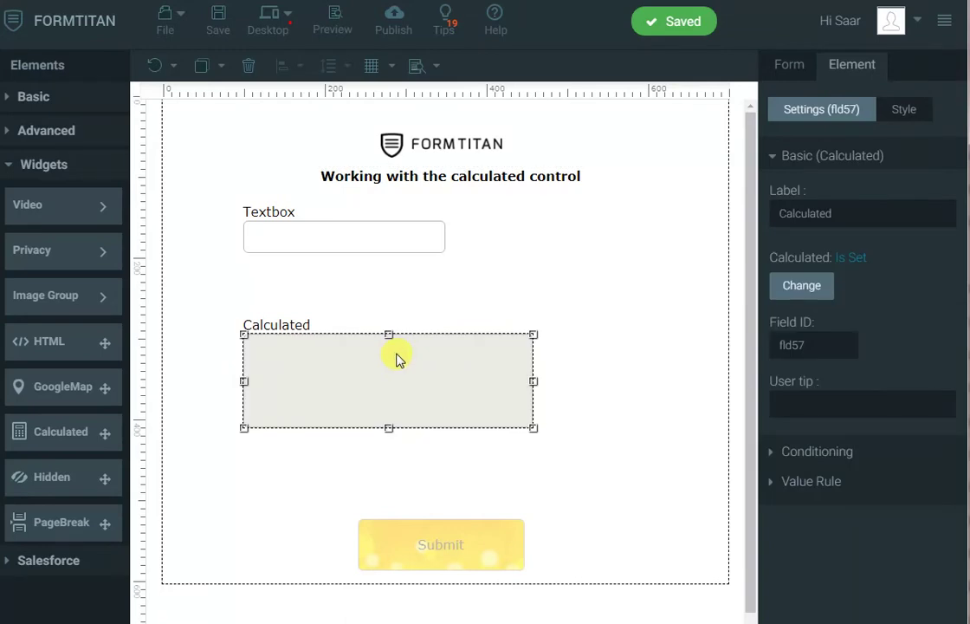
click(790, 288)
click(243, 78)
click(244, 79)
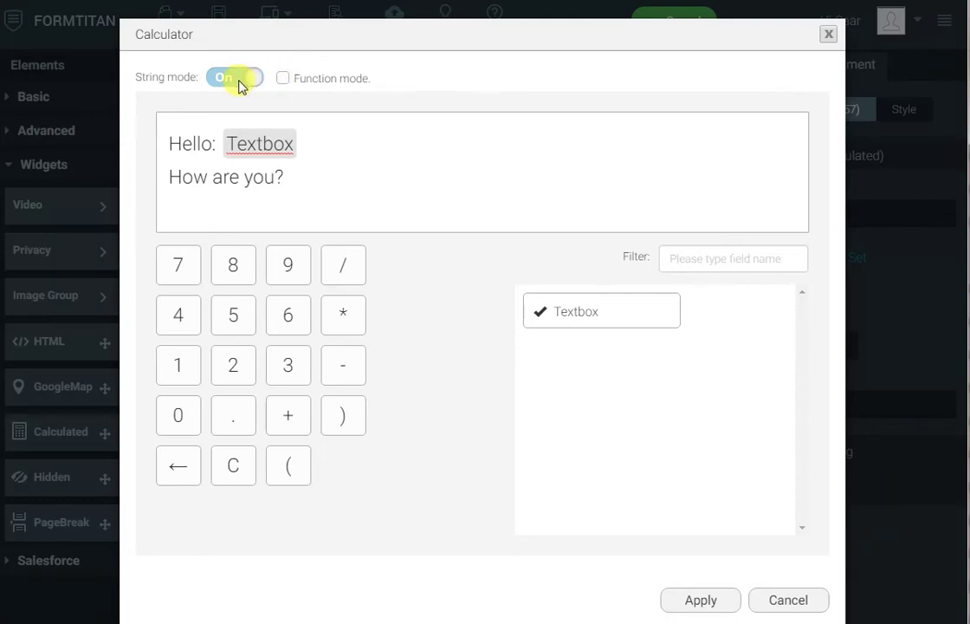
click(796, 601)
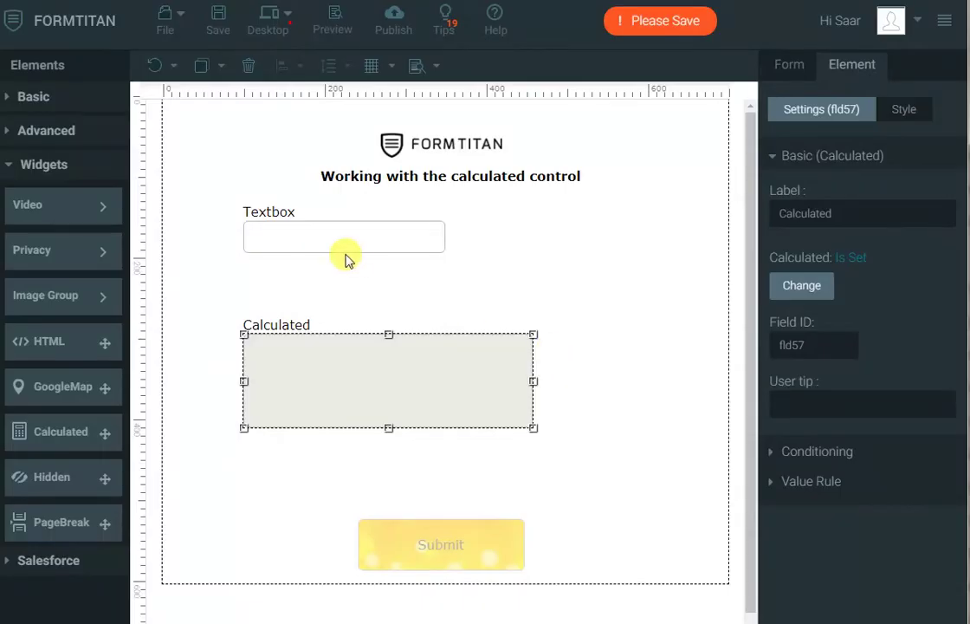
- Delete the Textbox field and place two Numeric fields side by side below the form title
click(327, 243)
key(Delete)
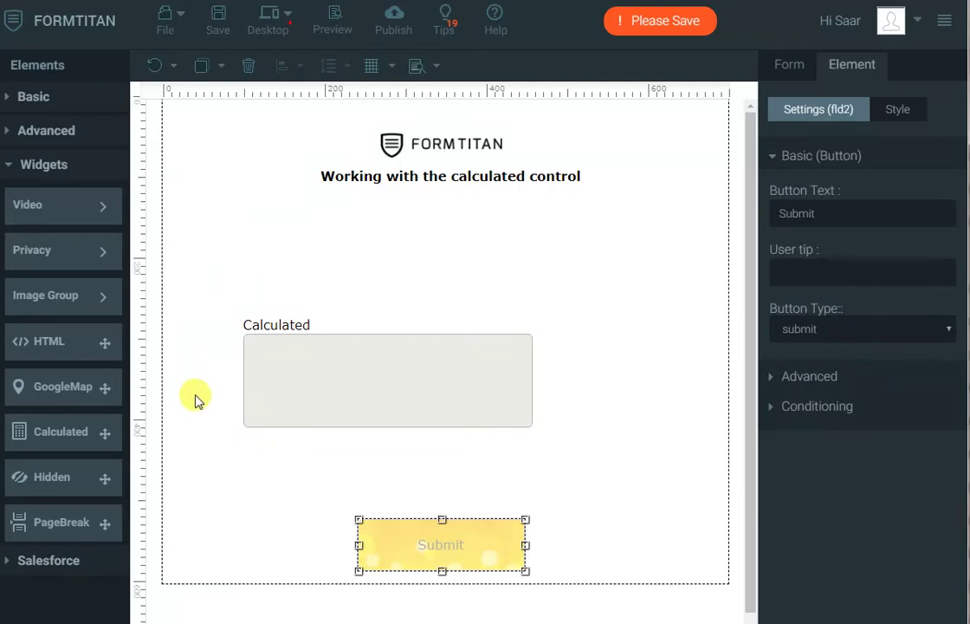
click(39, 98)
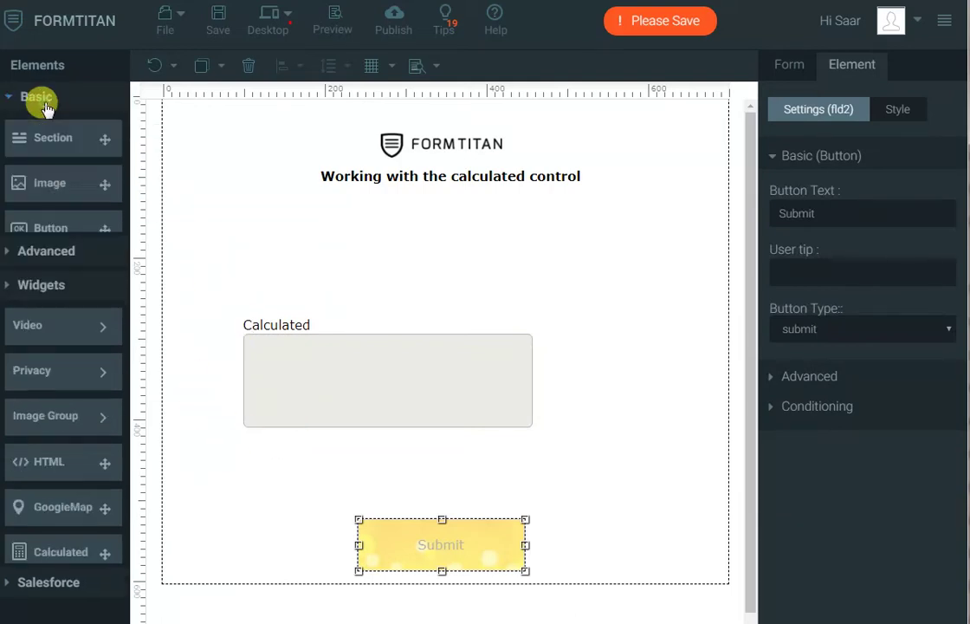
click(76, 356)
drag(166, 346, 262, 218)
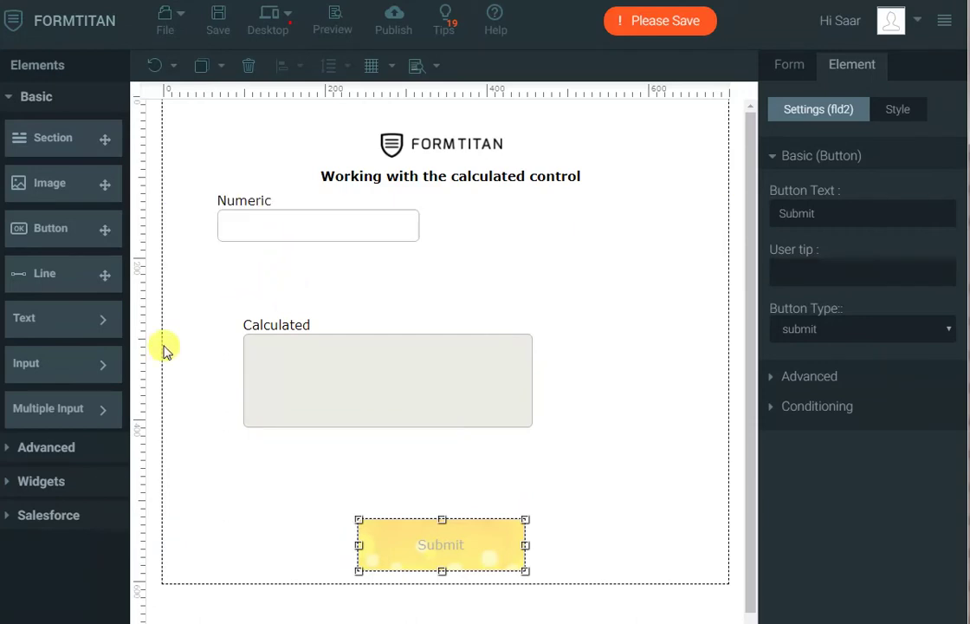
click(65, 366)
drag(160, 347, 490, 219)
- Label the first Numeric field "Price" and the second one "% Discount"
click(249, 200)
double_click(245, 200)
text(Price)
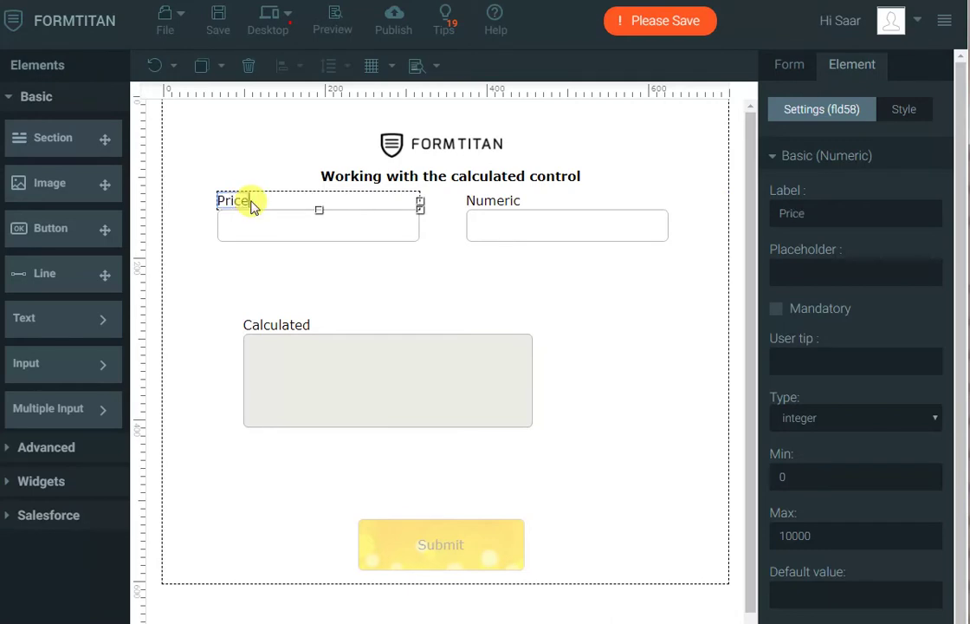
double_click(508, 201)
text(% Discount)
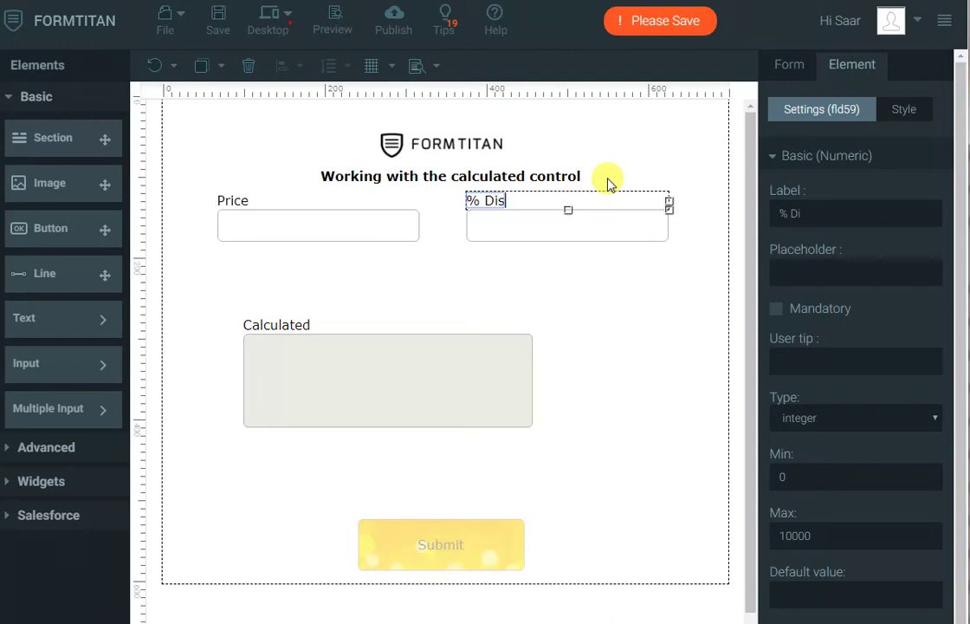
- Shrink the Calculated field to a narrower box of single-line height
click(437, 351)
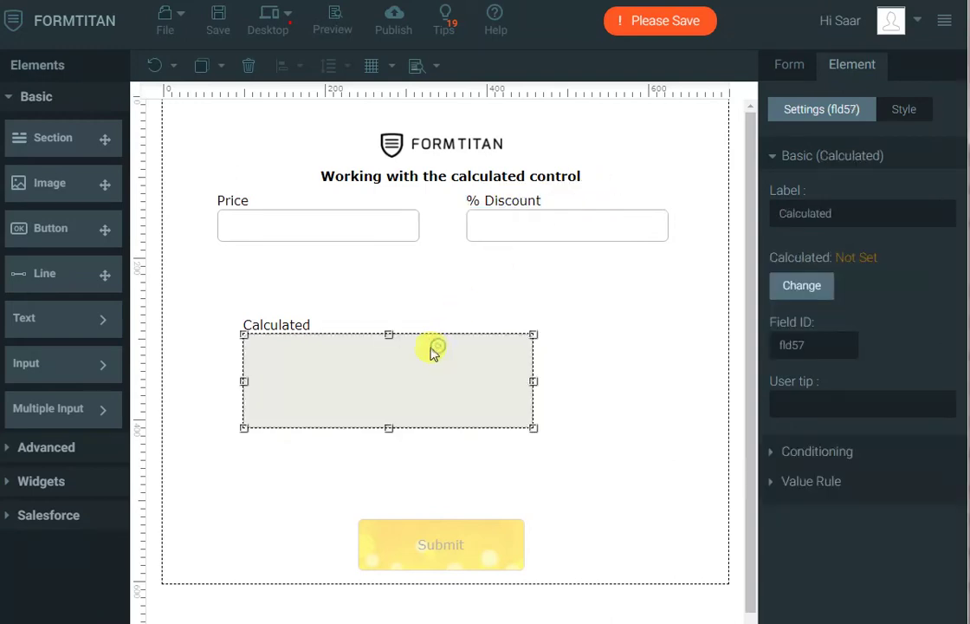
drag(526, 425, 428, 358)
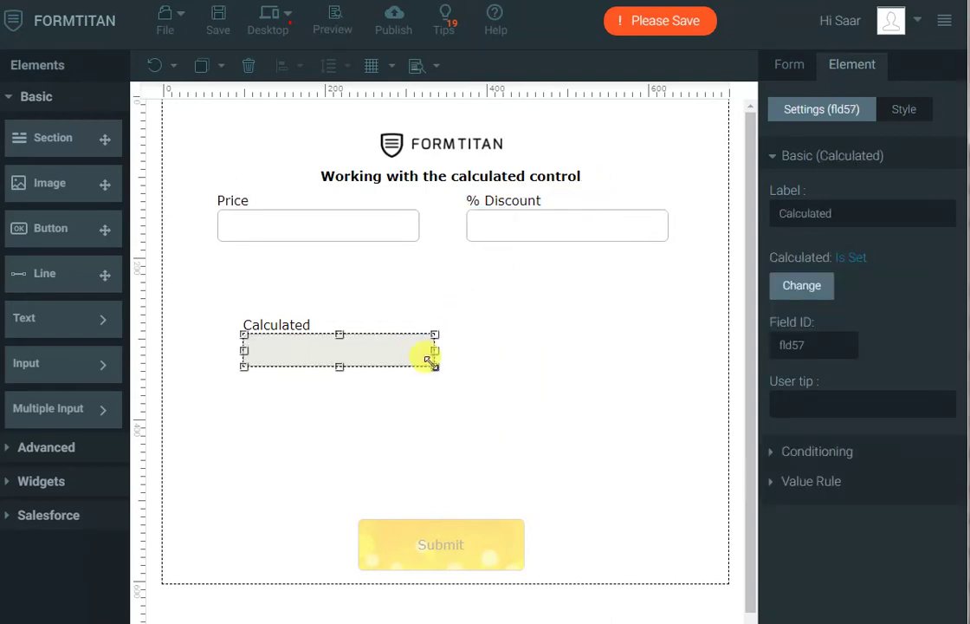
- Turn off String mode for the Calculated field and replace its text with the formula Price*(100-% Discount)/100, using the two form fields
click(802, 287)
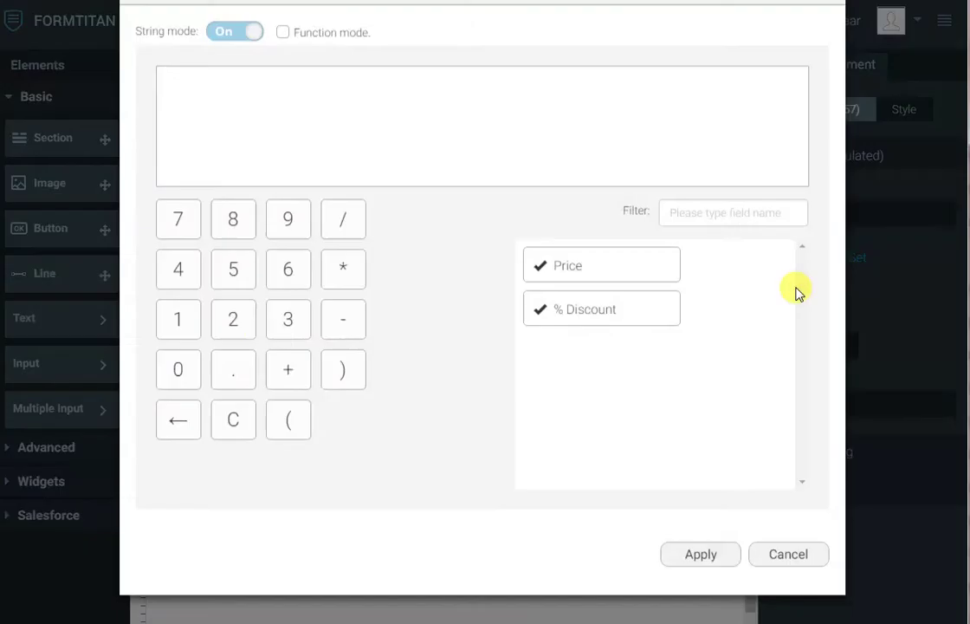
drag(381, 183, 132, 126)
click(234, 77)
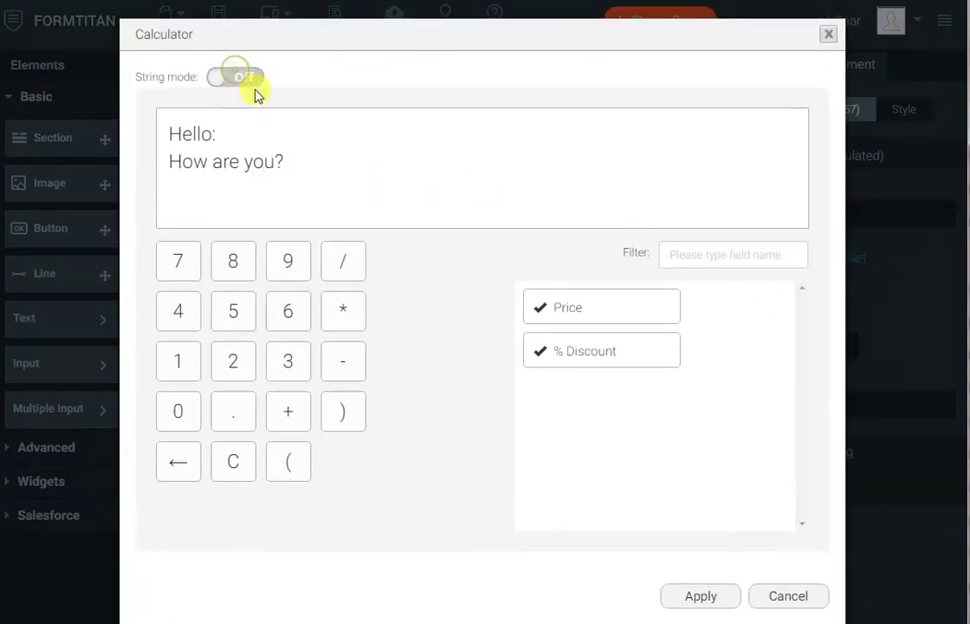
key(BackSpace)
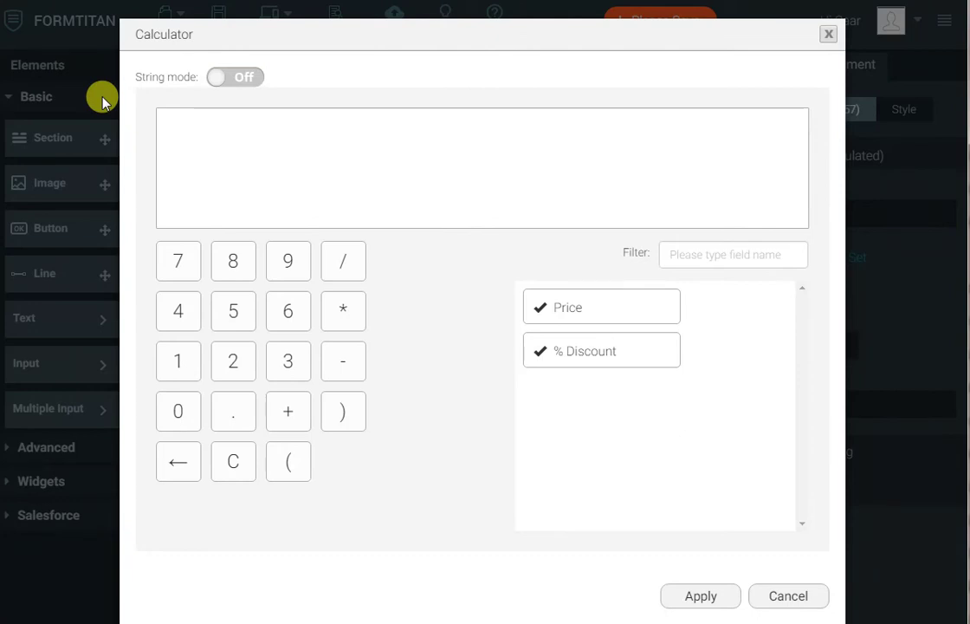
drag(591, 308, 369, 168)
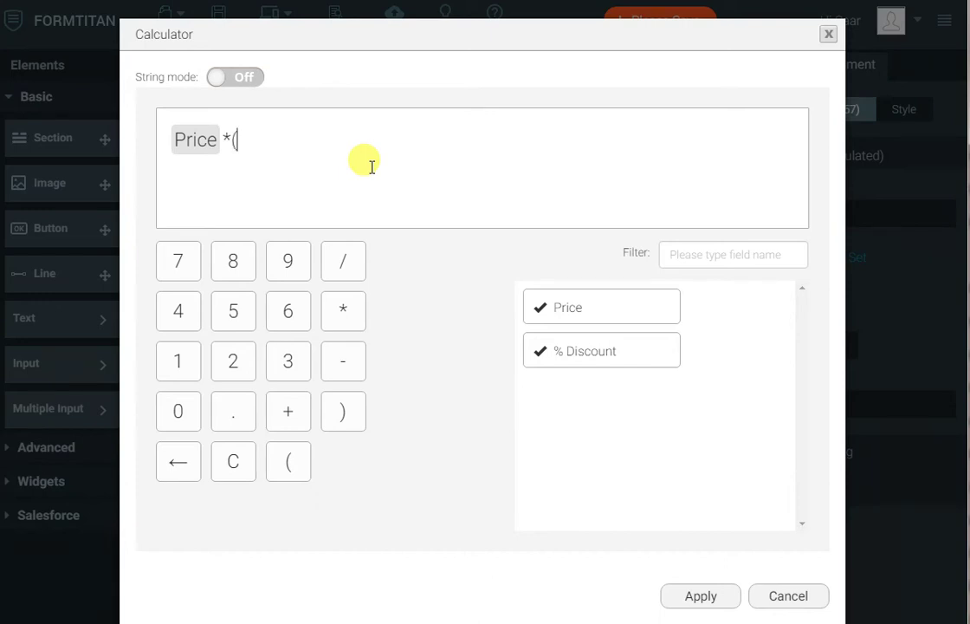
drag(539, 346, 440, 145)
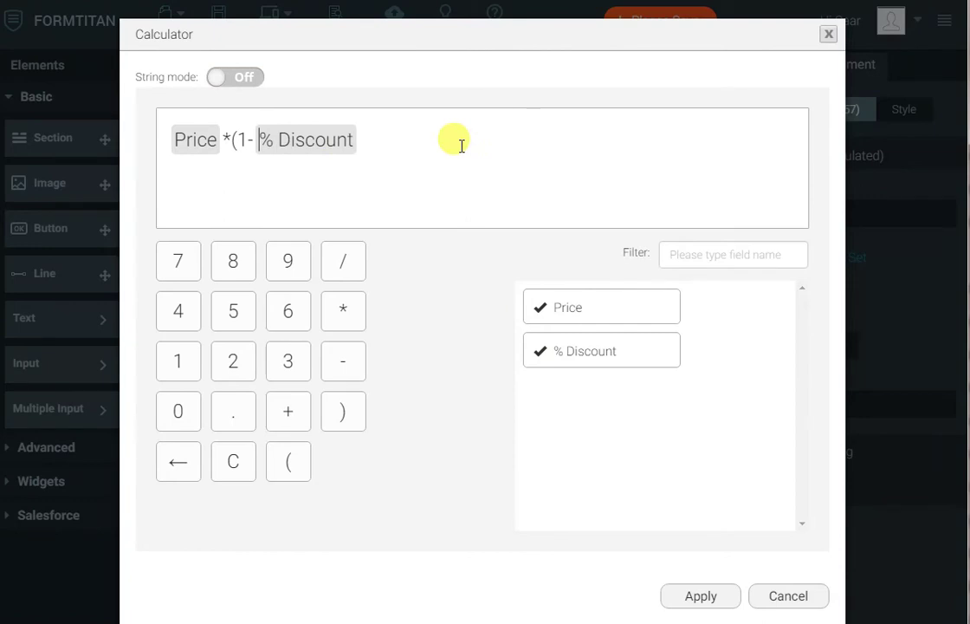
text(00)
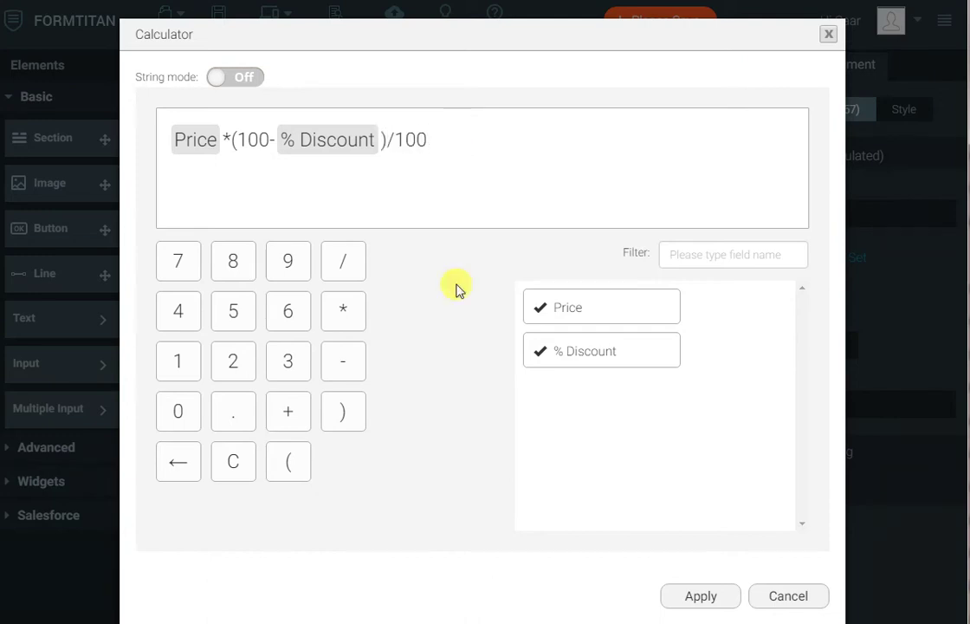
click(709, 598)
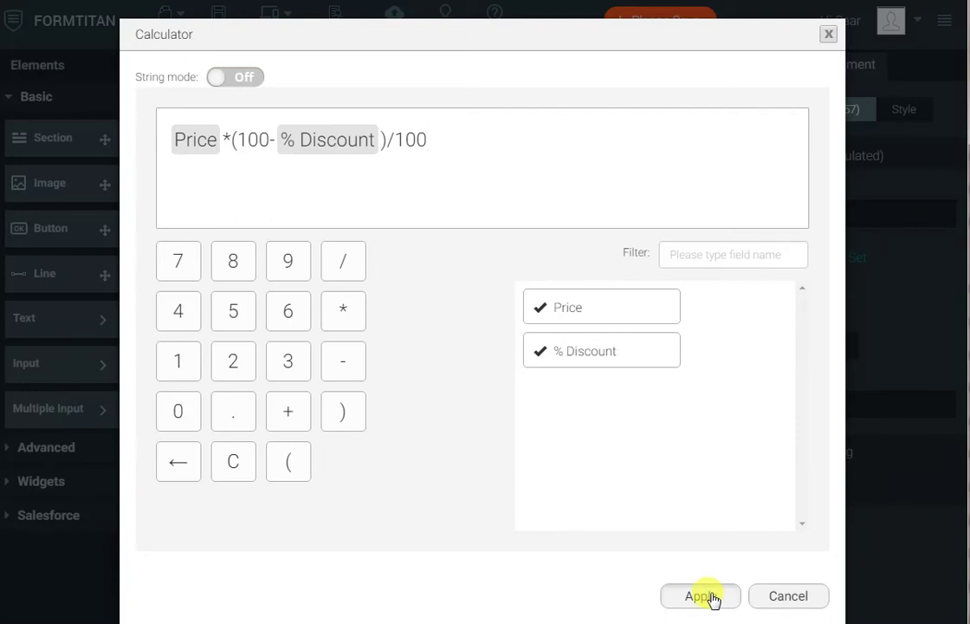
- Save the form and test its live version with a Price of 100 and a % Discount of 20
click(221, 26)
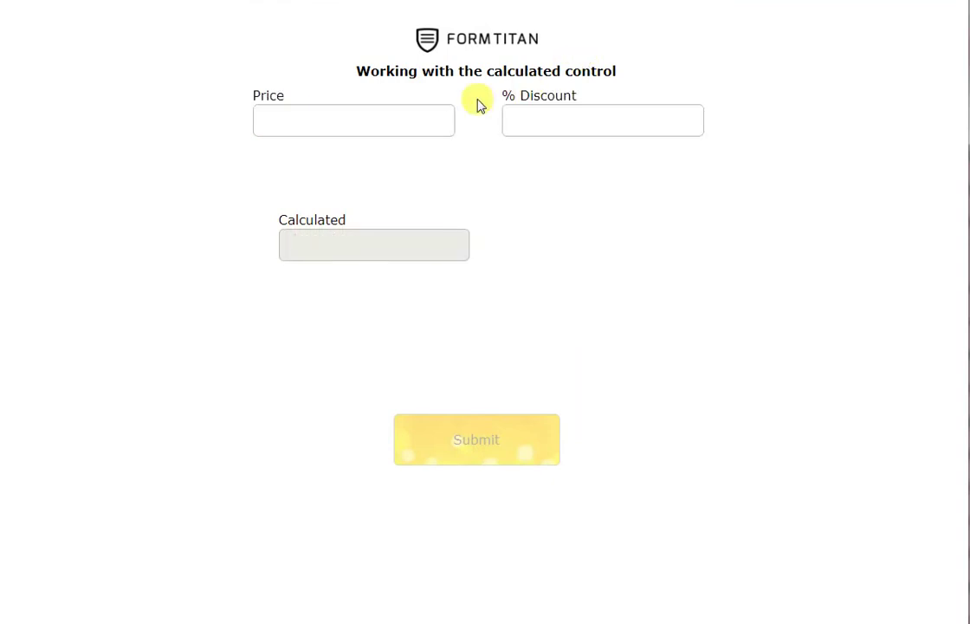
click(372, 123)
text(100)
key(Tab)
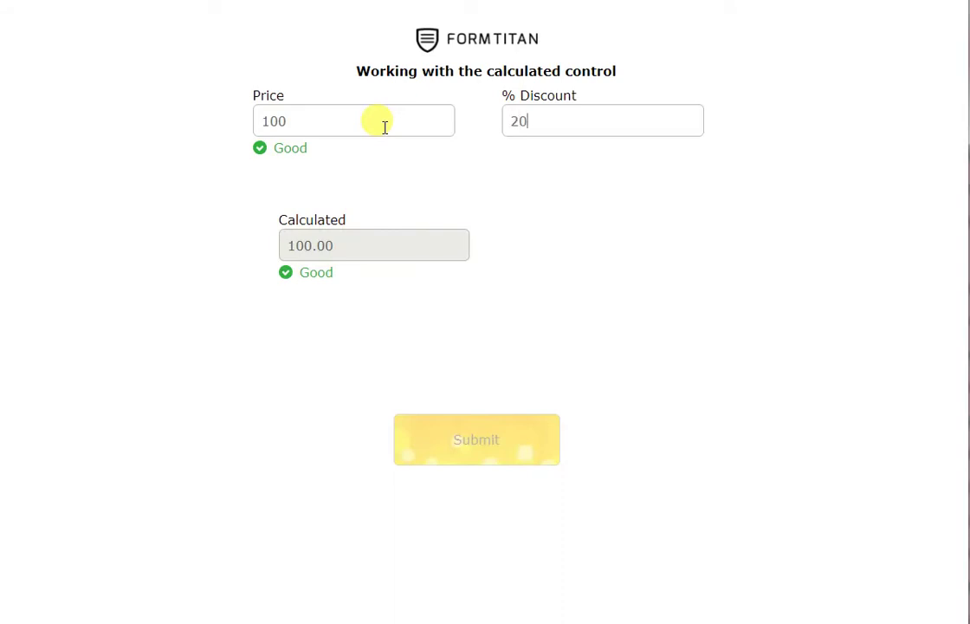
key(Tab)
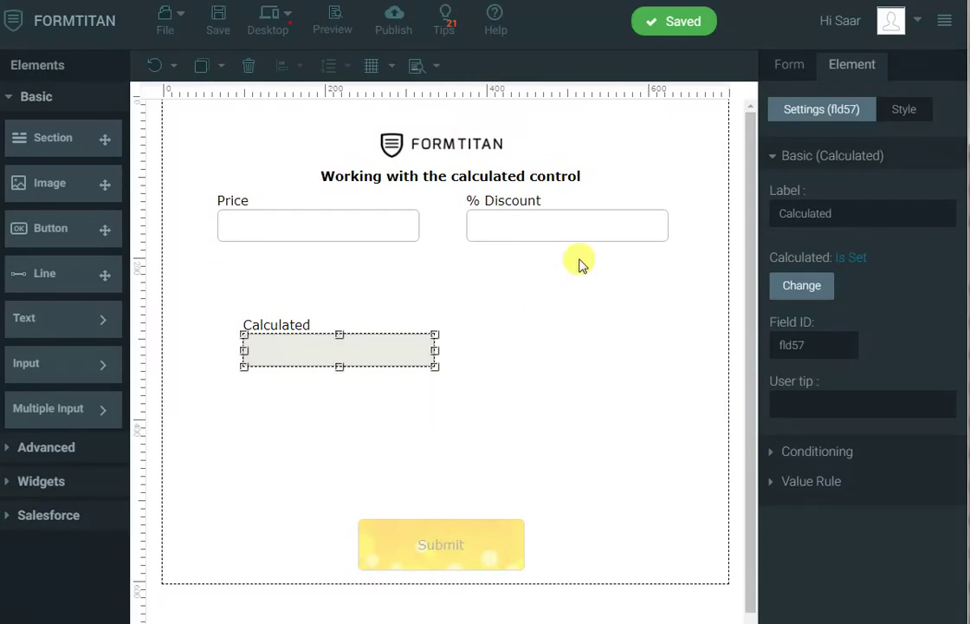
- Delete the % Discount and Price fields and move the Calculated field to just above and right of the Submit button
click(548, 227)
key(Delete)
click(378, 227)
key(Delete)
drag(383, 355, 645, 492)
- Add a Section directly below the form title and widen it to nearly the form's full width
drag(48, 137, 234, 222)
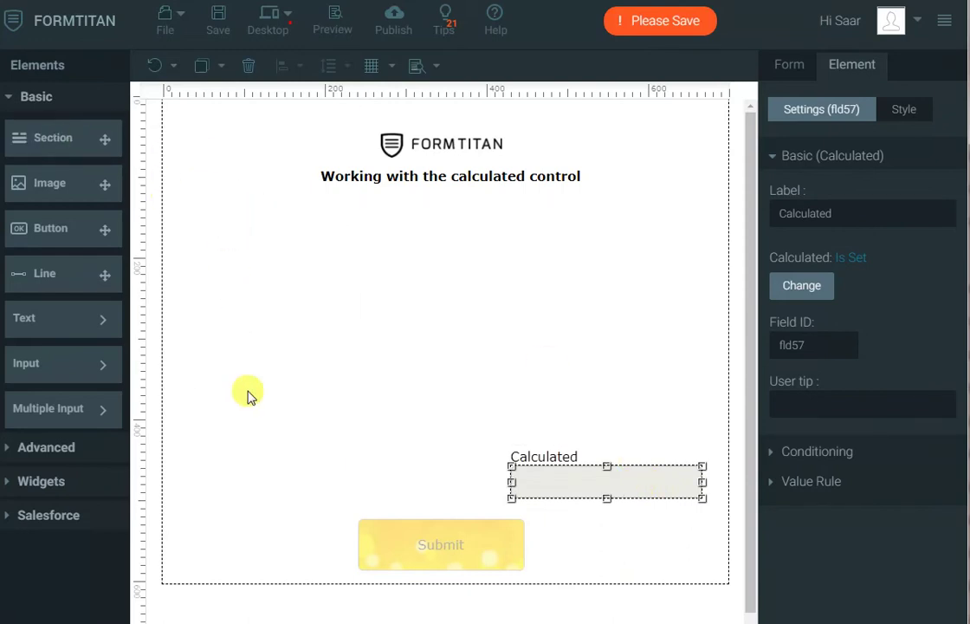
drag(262, 365, 257, 258)
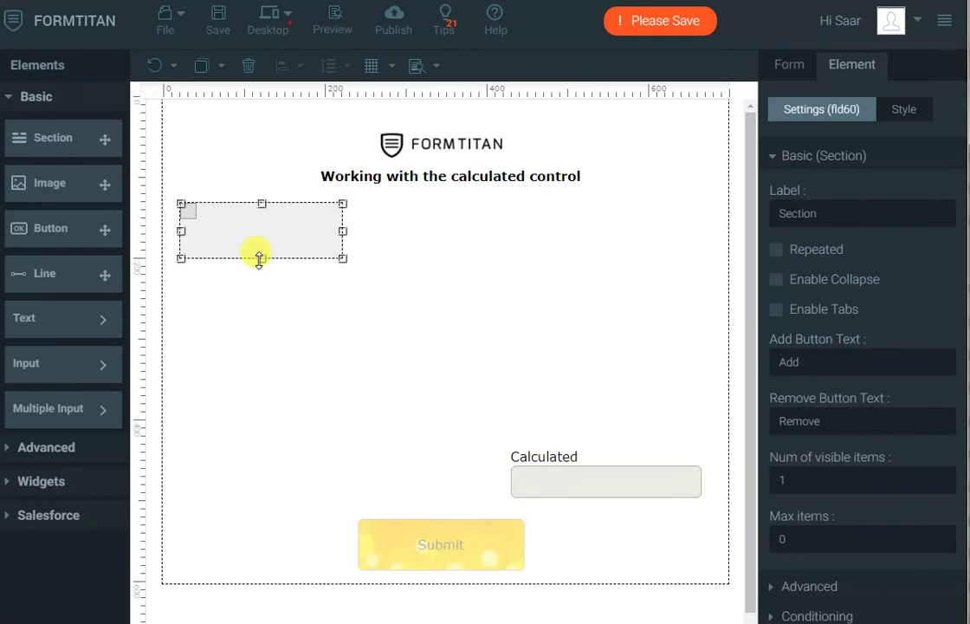
drag(344, 228, 690, 235)
- Place a Textbox in the left half of the section and label it "Product"
mouse_move(65, 364)
drag(164, 296, 247, 230)
double_click(260, 219)
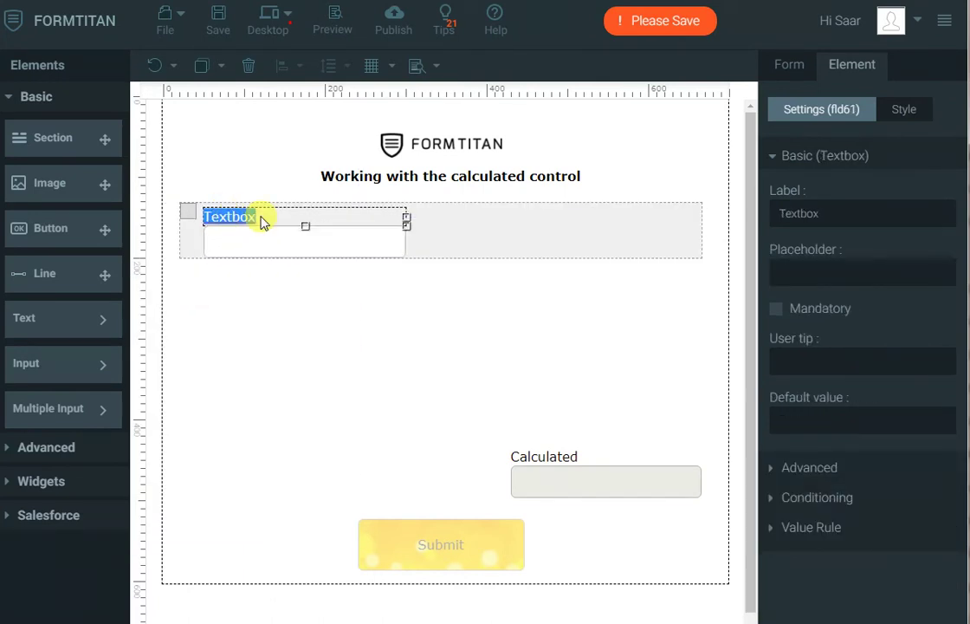
text(Product)
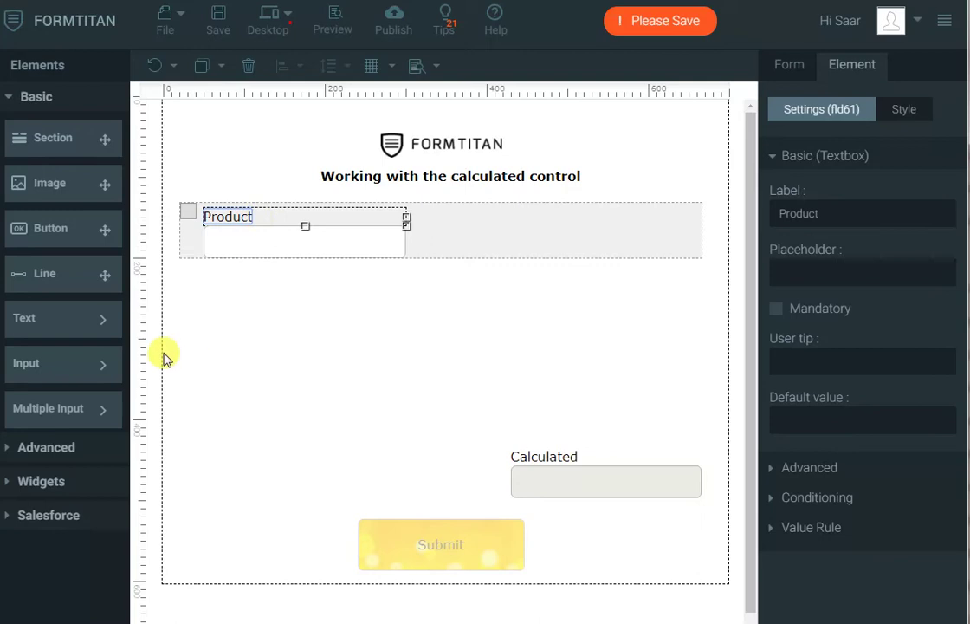
- Place a Numeric field beside the Product field in the section and label it "Price"
click(91, 364)
drag(177, 345, 511, 227)
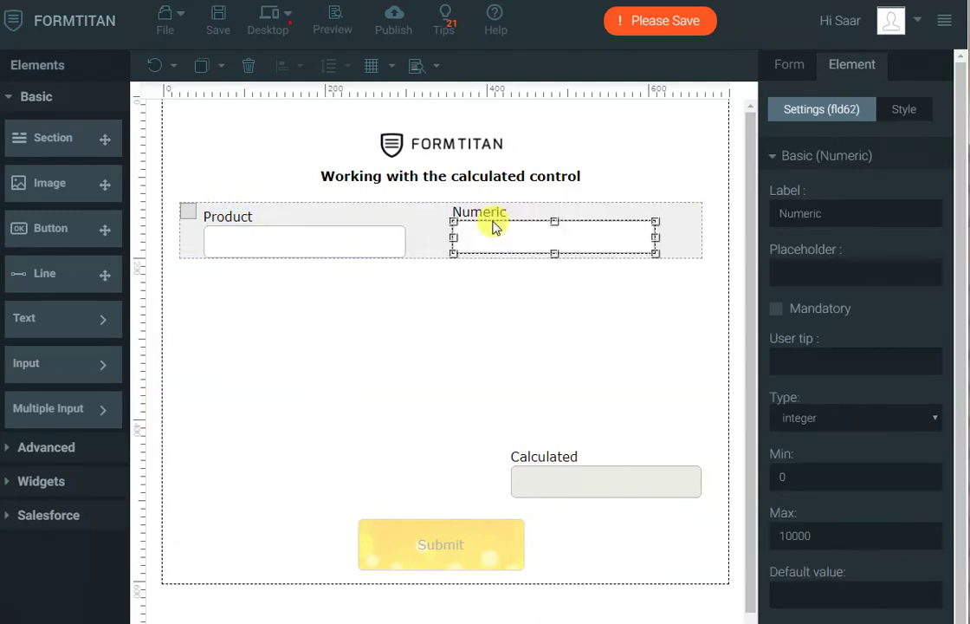
double_click(482, 212)
text(Price)
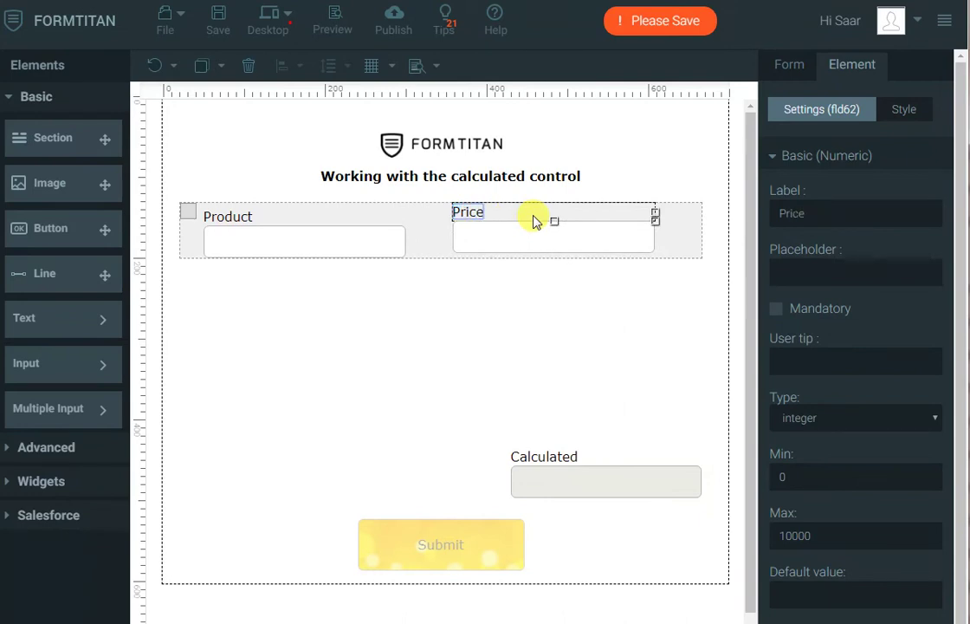
- Extend the section downward to leave room below its fields and level the Product field with the Price field
click(433, 263)
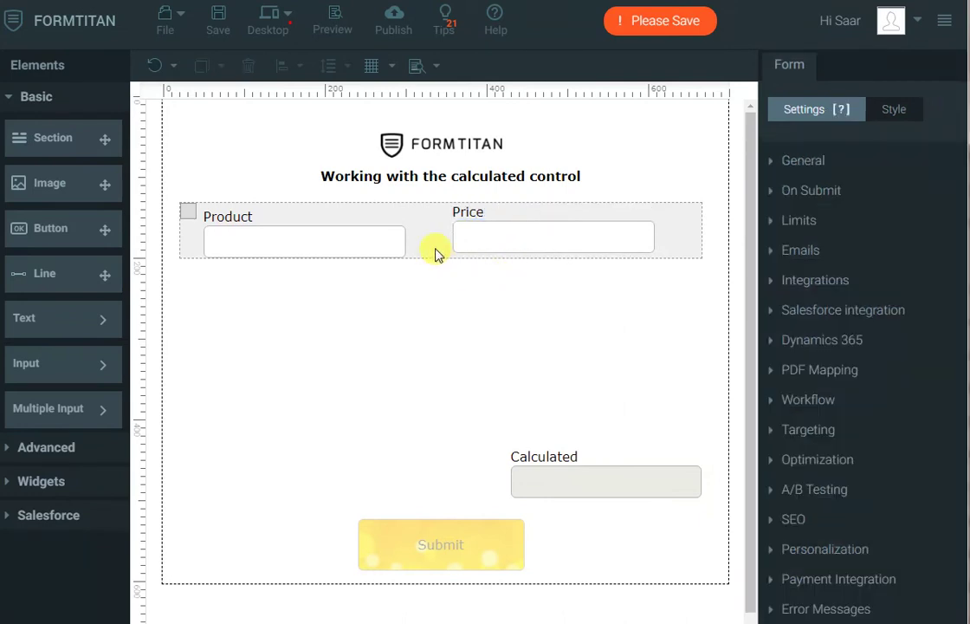
click(439, 259)
drag(439, 259, 435, 292)
drag(364, 245, 361, 241)
click(361, 241)
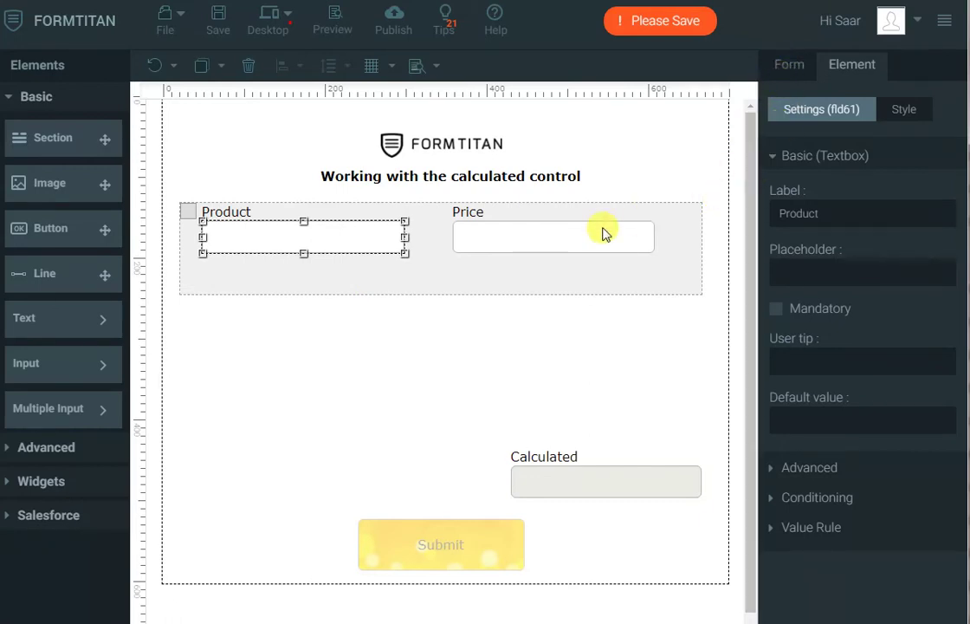
- Make the section containing Product and Price a repeated section
click(656, 264)
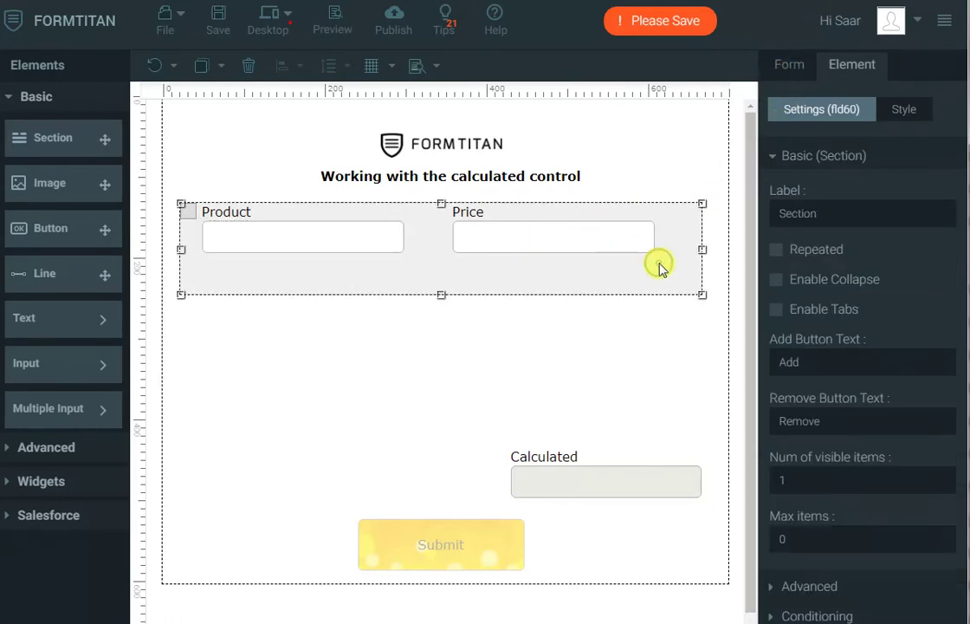
click(777, 251)
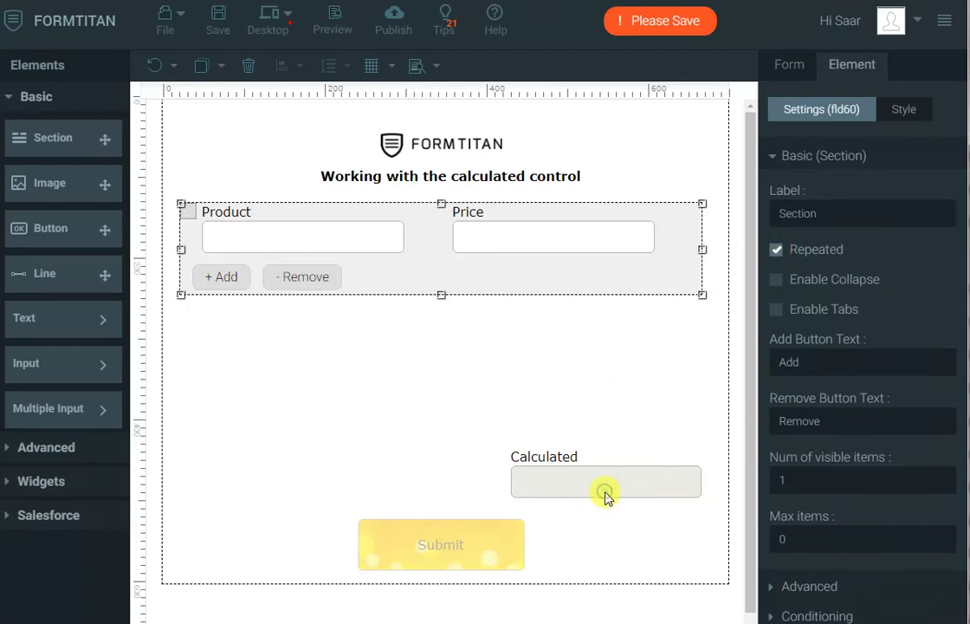
- Replace the Calculated field's formula with only the Price field and apply it
click(607, 494)
click(805, 287)
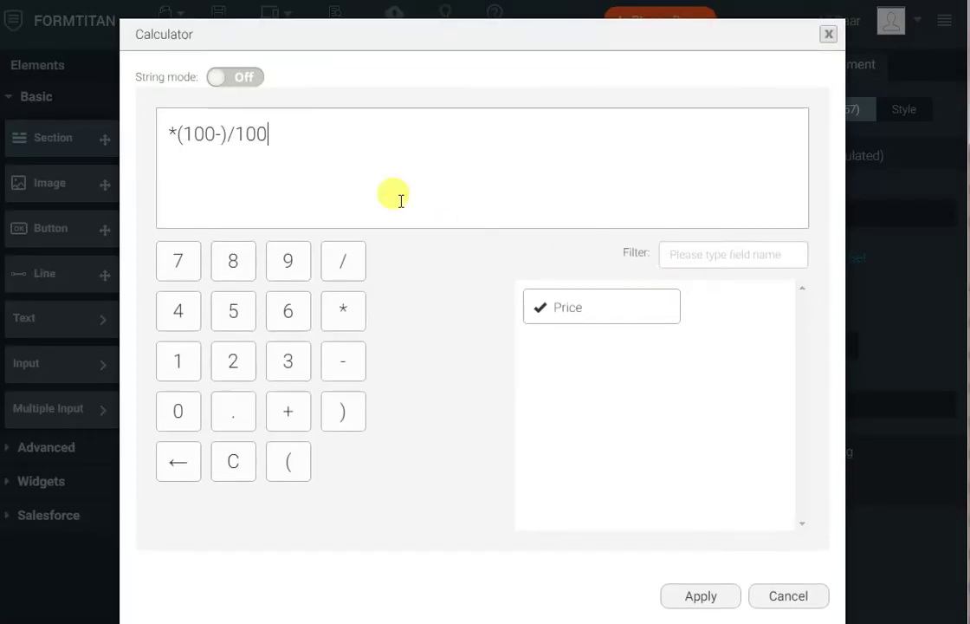
key(ctrl+a)
key(BackSpace)
drag(650, 312, 332, 146)
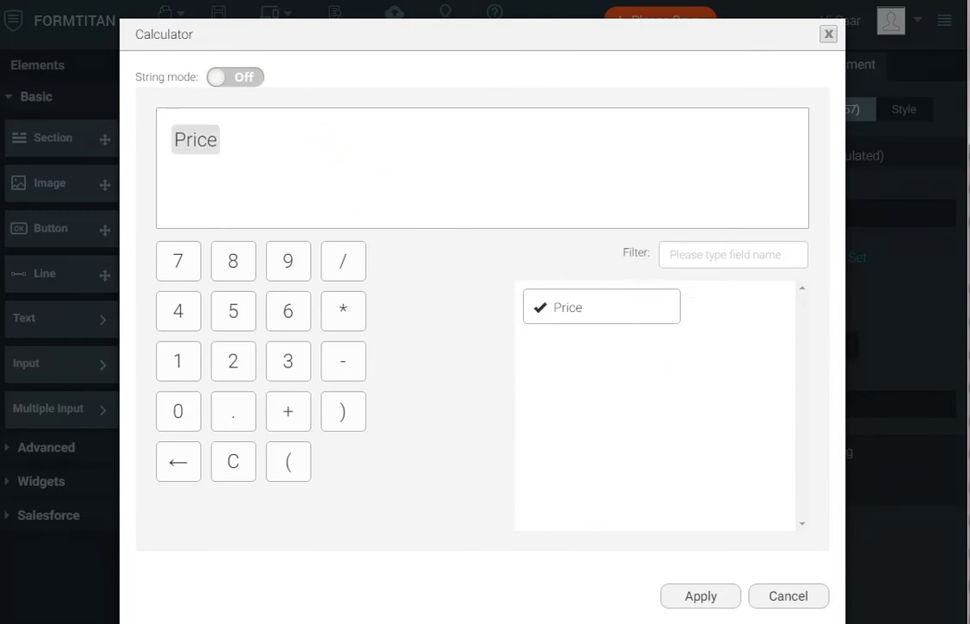
click(702, 597)
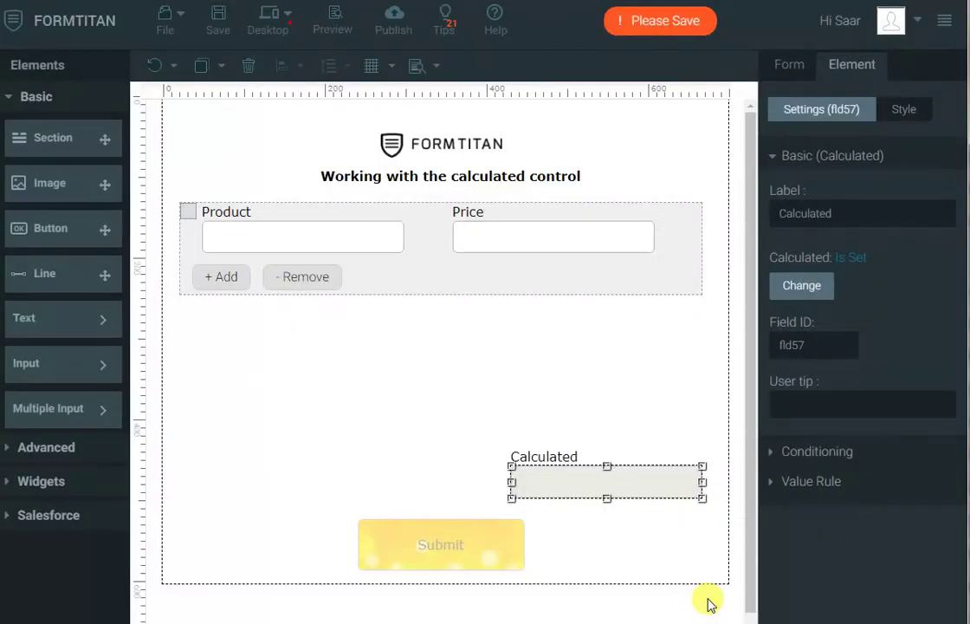
- Save the form and fill the first row of its live version with product "a" and price 100
click(217, 18)
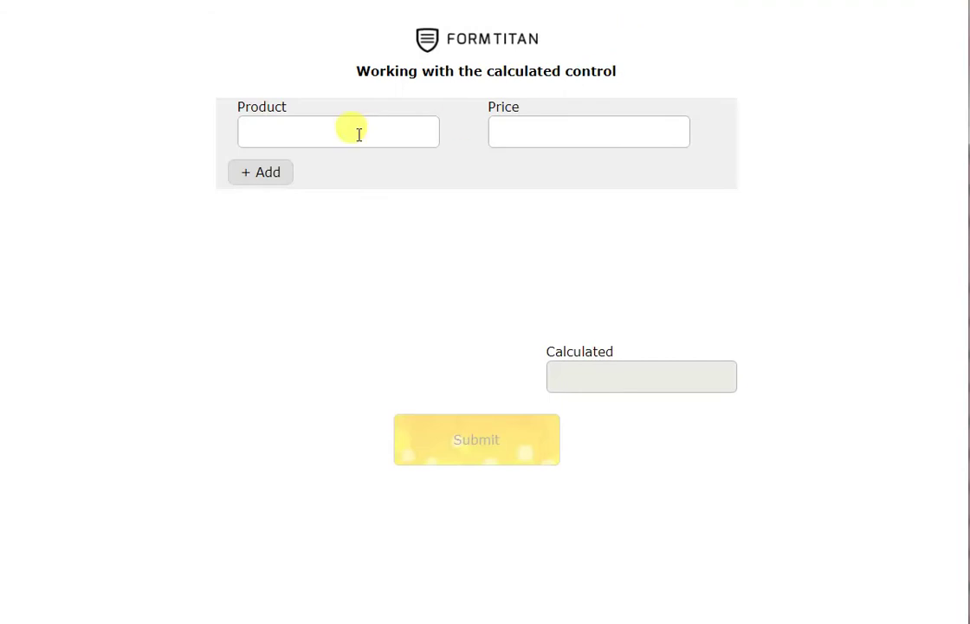
click(342, 135)
text(a)
click(530, 136)
text(100)
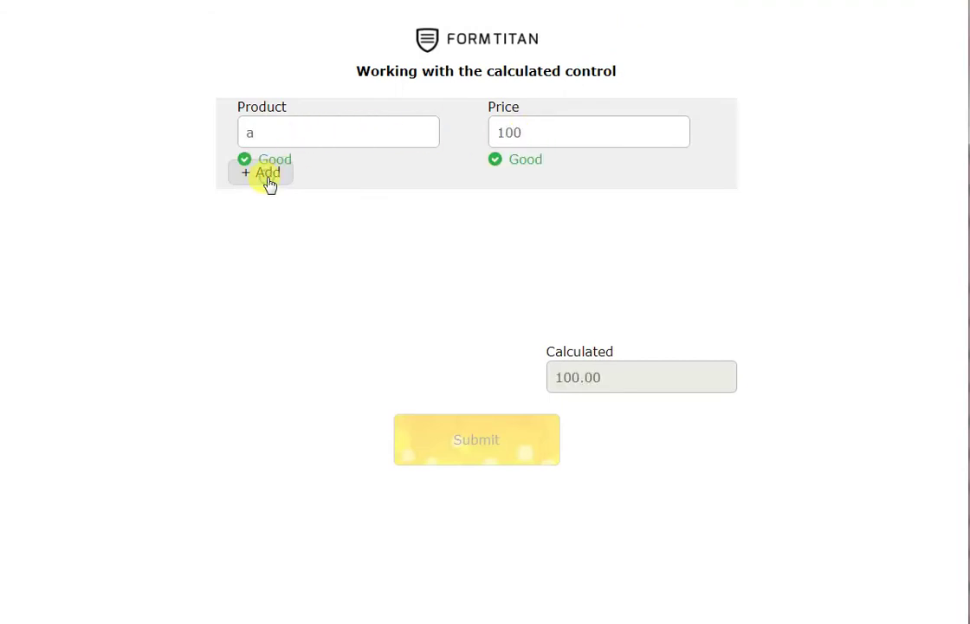
- Add a second row to the repeated section with product "a" and price 20
click(268, 173)
click(379, 127)
text(a)
click(582, 131)
text(20)
- Add a third row with product "c" and price 99, and remove the row priced 20
click(247, 165)
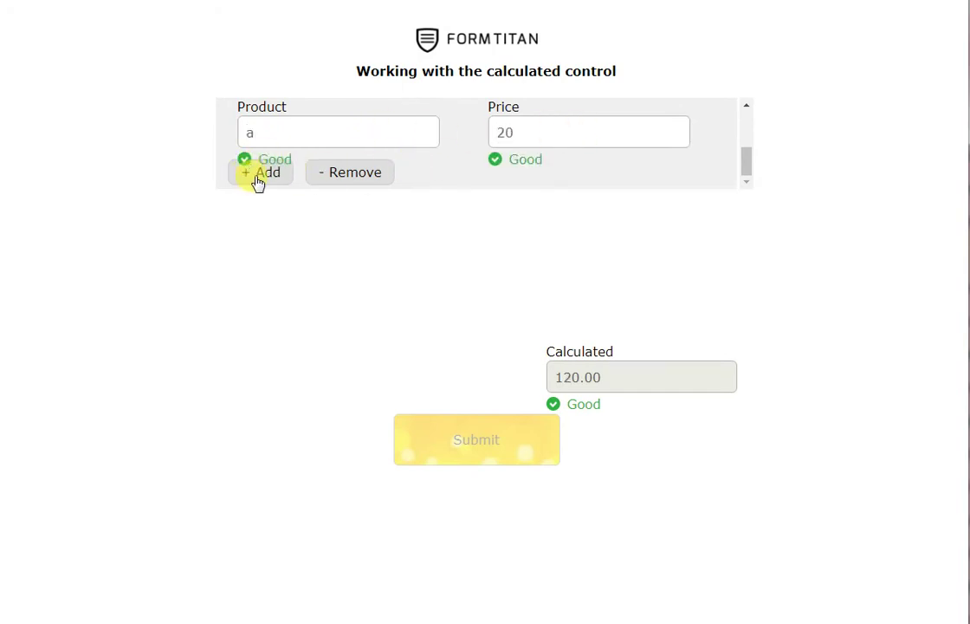
click(337, 139)
text(c)
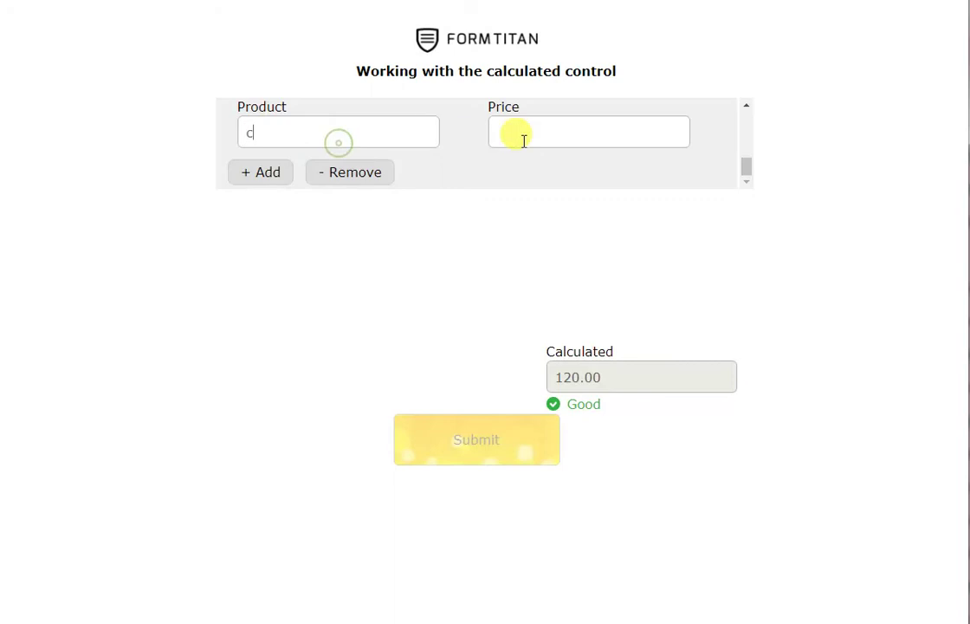
click(581, 136)
text(99)
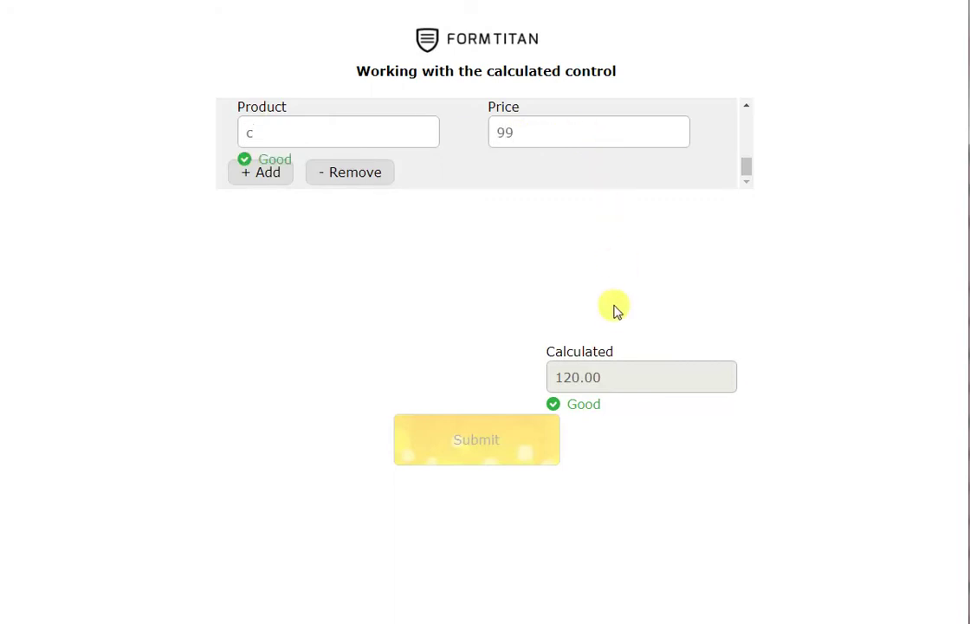
click(612, 312)
drag(747, 167, 741, 142)
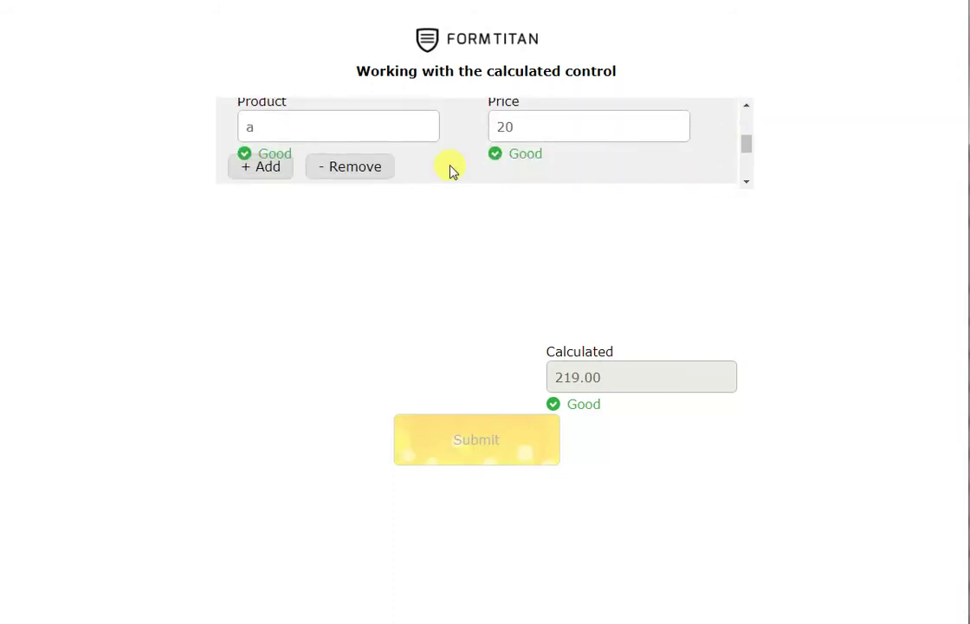
click(358, 176)
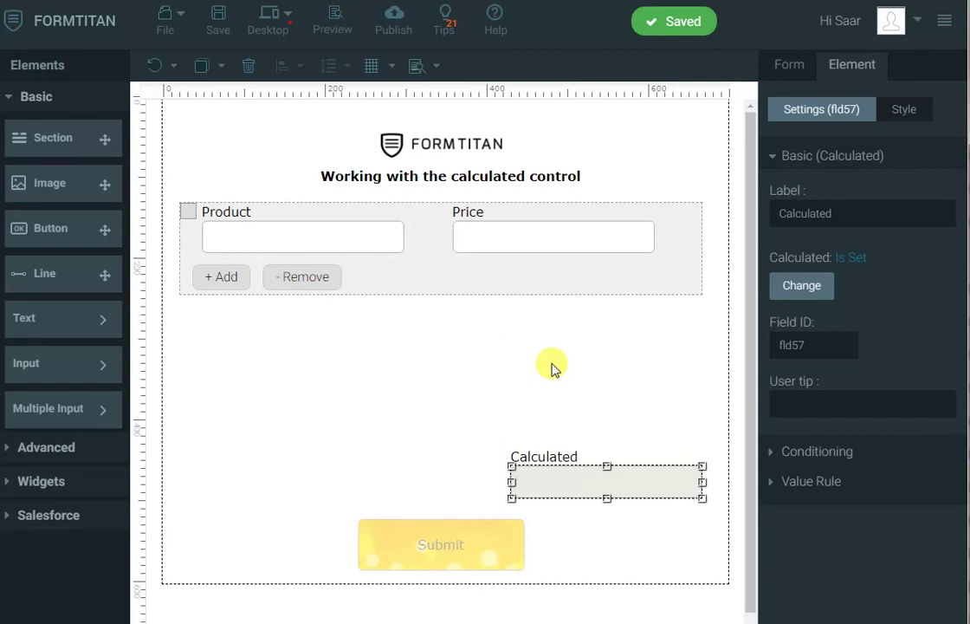
- Turn on String mode for the Calculated field and set its expression to Product - Price using the form fields
click(801, 286)
click(231, 77)
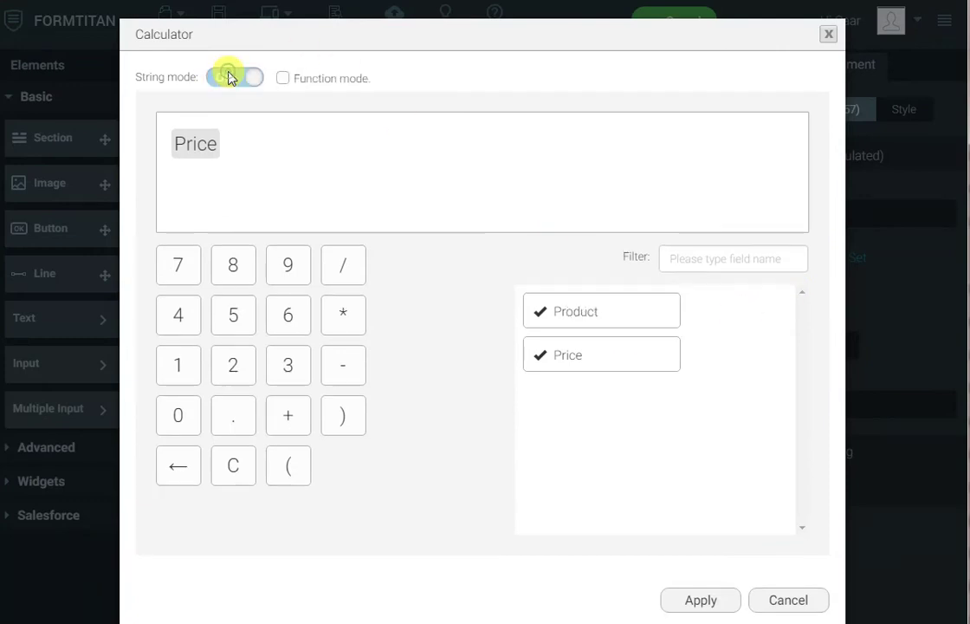
drag(578, 299, 217, 135)
text(-)
key(Left)
key(Left)
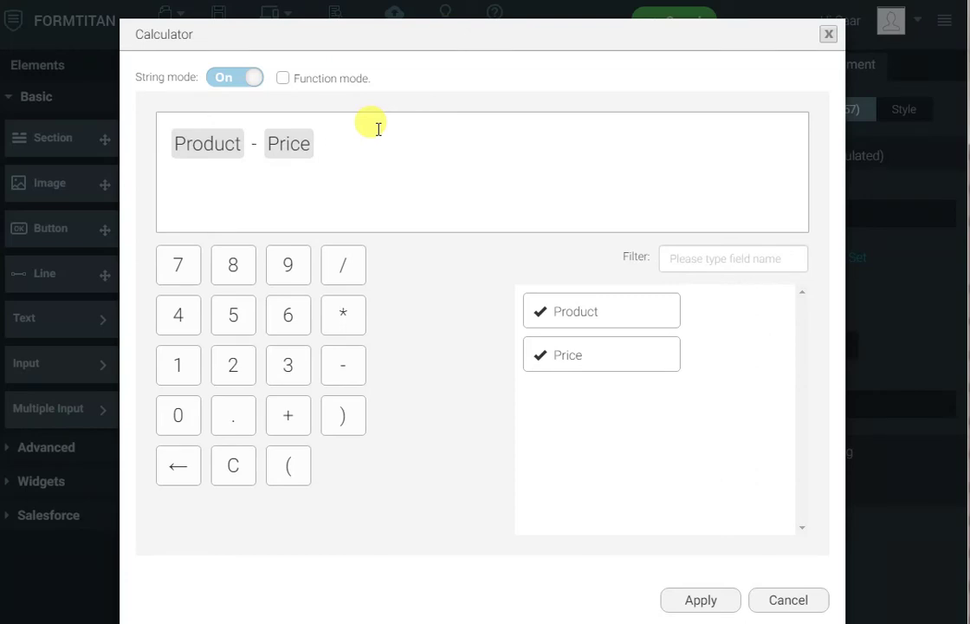
- Clear the Calculated field's expression and enable Function mode
key(ctrl+a)
key(BackSpace)
click(284, 82)
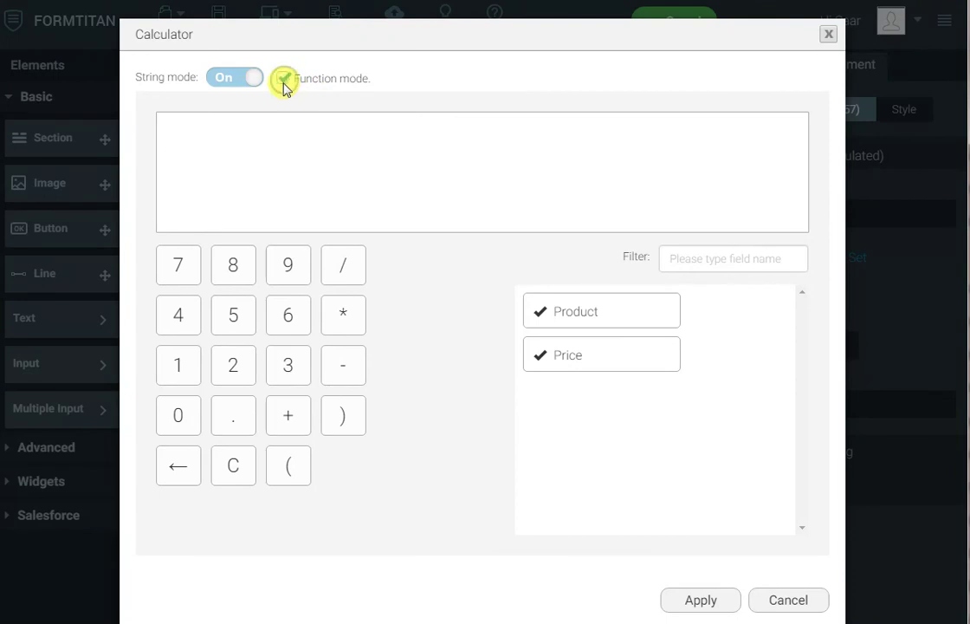
- Write a self-invoking function, (function(){ })(), that declares var price and assigns it the Price form field
click(246, 136)
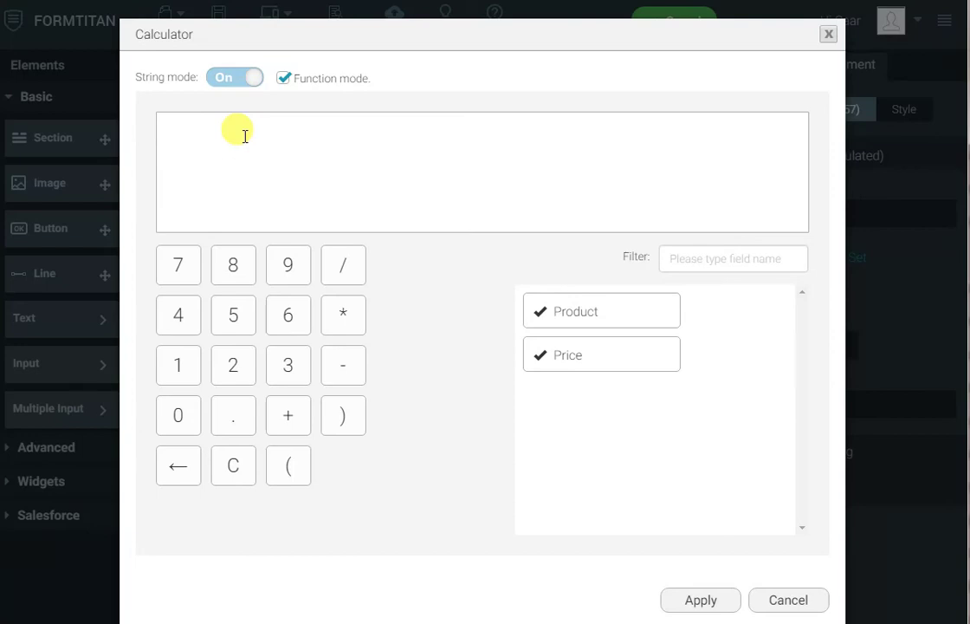
text((fcu)
key(BackSpace)
key(BackSpace)
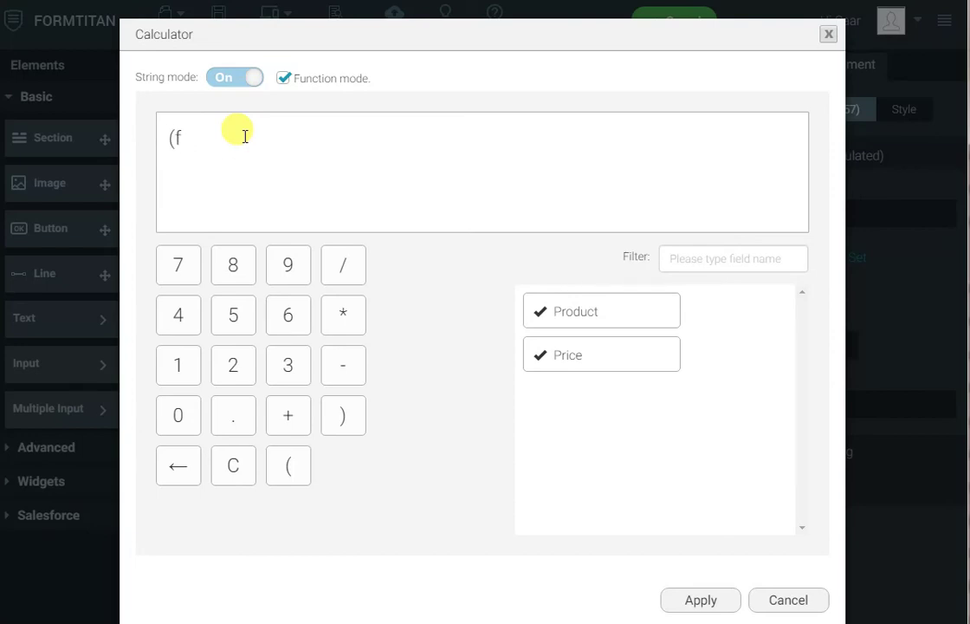
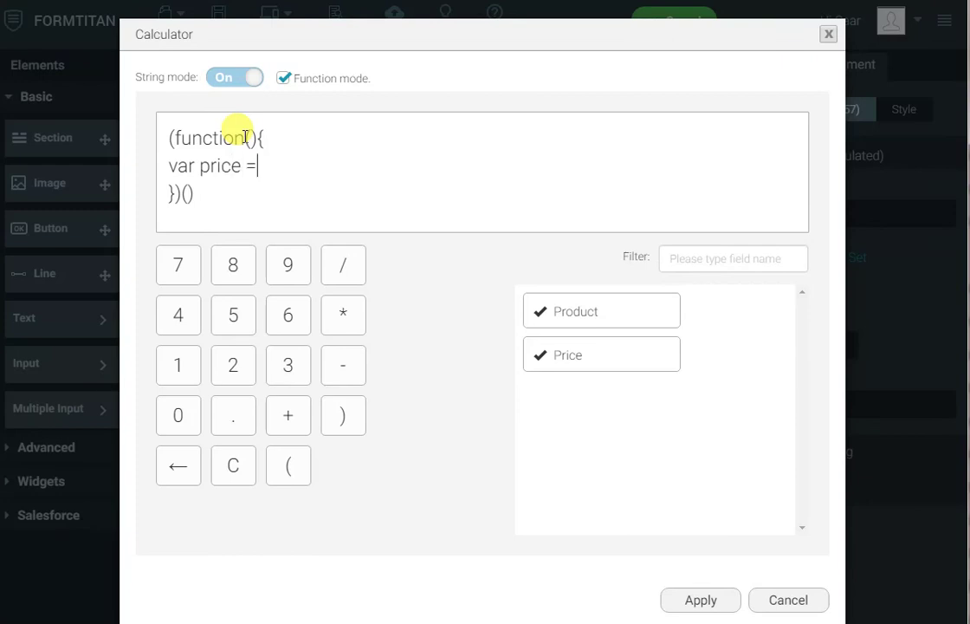
drag(589, 362, 333, 164)
text(;)
- Add a line to the function declaring var product and assigning it the Product form field
key(Return)
text(var product =)
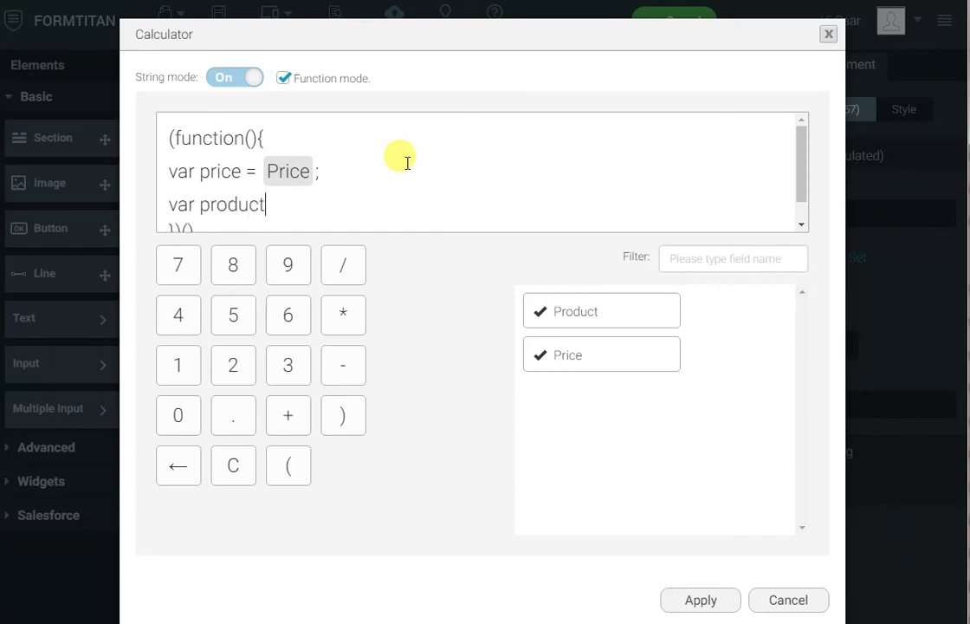
drag(590, 310, 440, 199)
text(;)
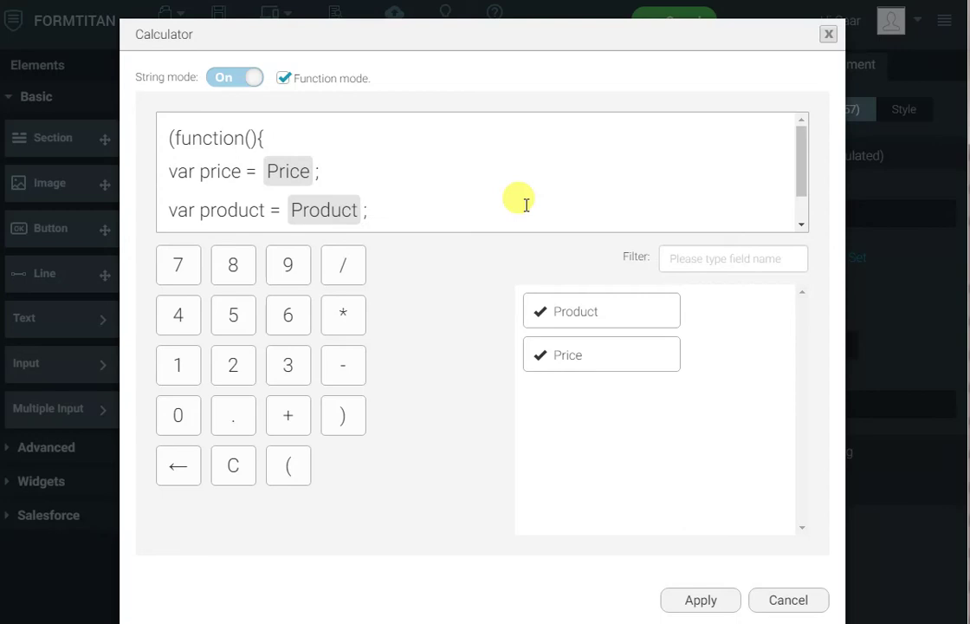
- Add an if(!product) block below the variable declarations that assigns 'Default' to product
key(Return)
text(i)
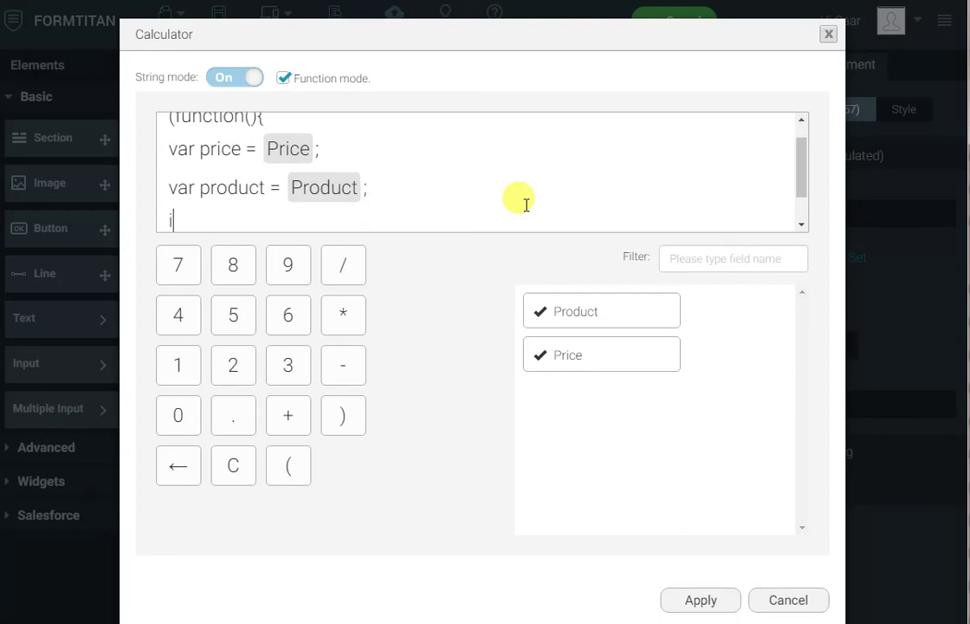
text(f(!produc)
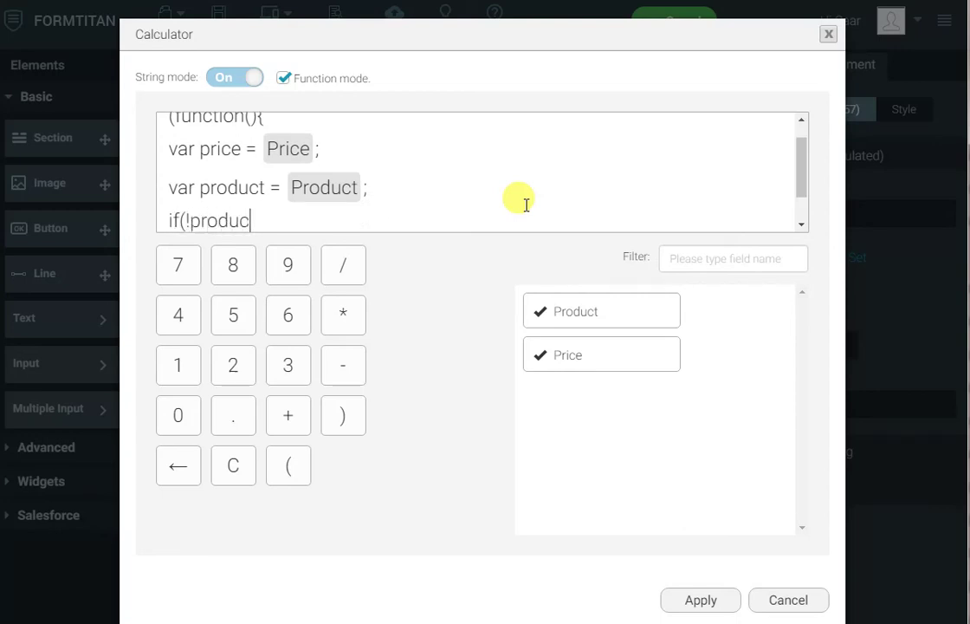
text(t) {)
key(Return)
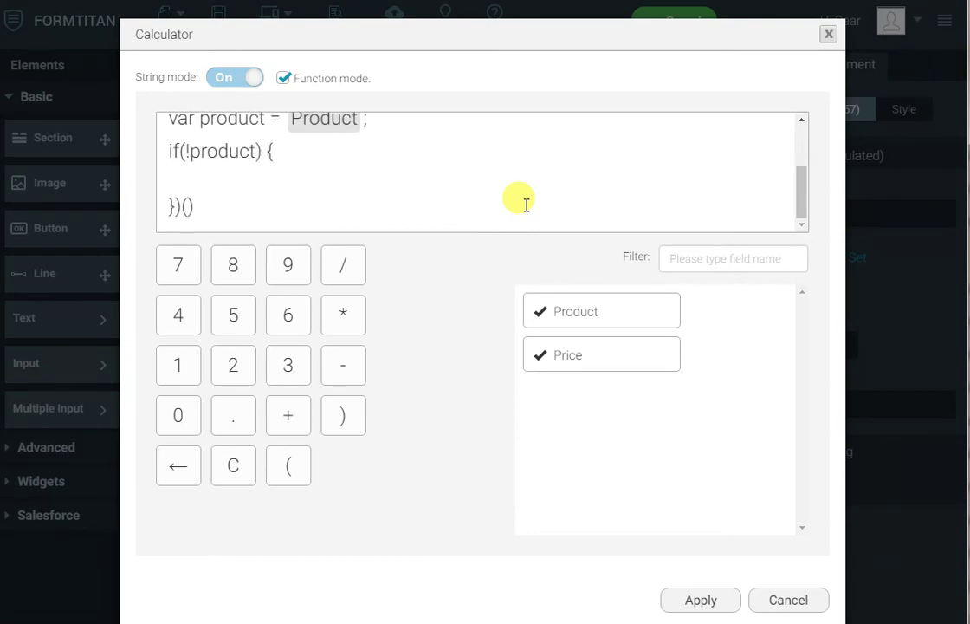
text(})
key(Up)
key(End)
key(Return)
text(produ)
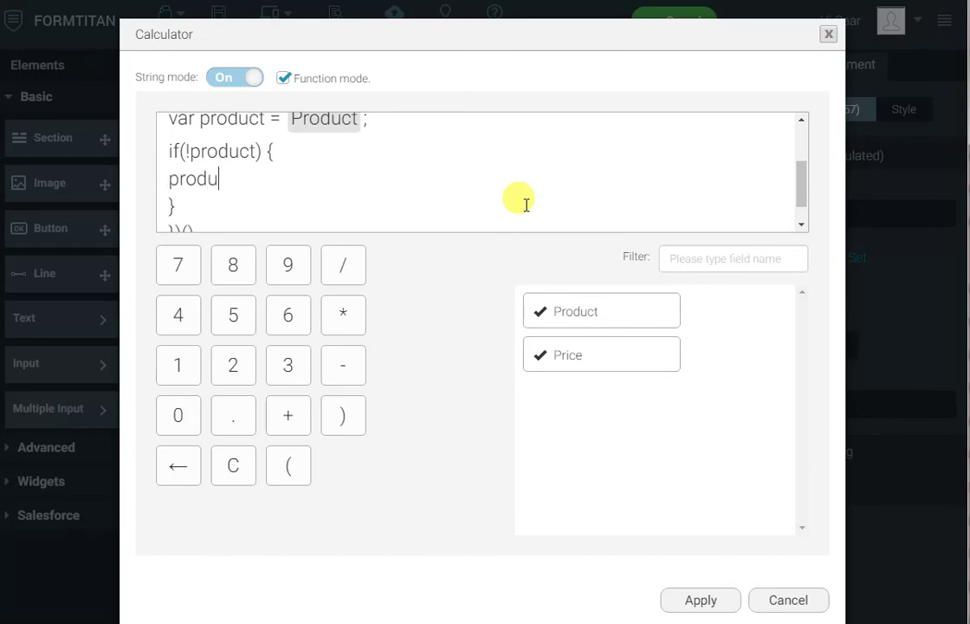
text(ct = 'Default')
- Start a return statement below the if block and end the 'Default' assignment with a semicolon
key(Down)
key(Down)
key(Right)
key(Up)
key(Return)
key(Return)
text(return)
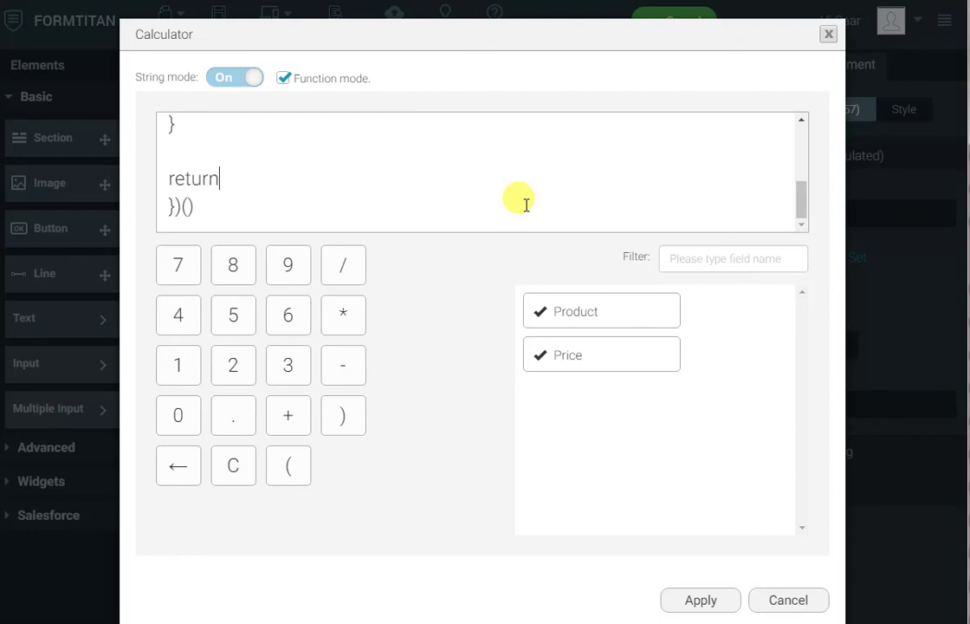
scroll(525, 205, up, 3)
click(379, 177)
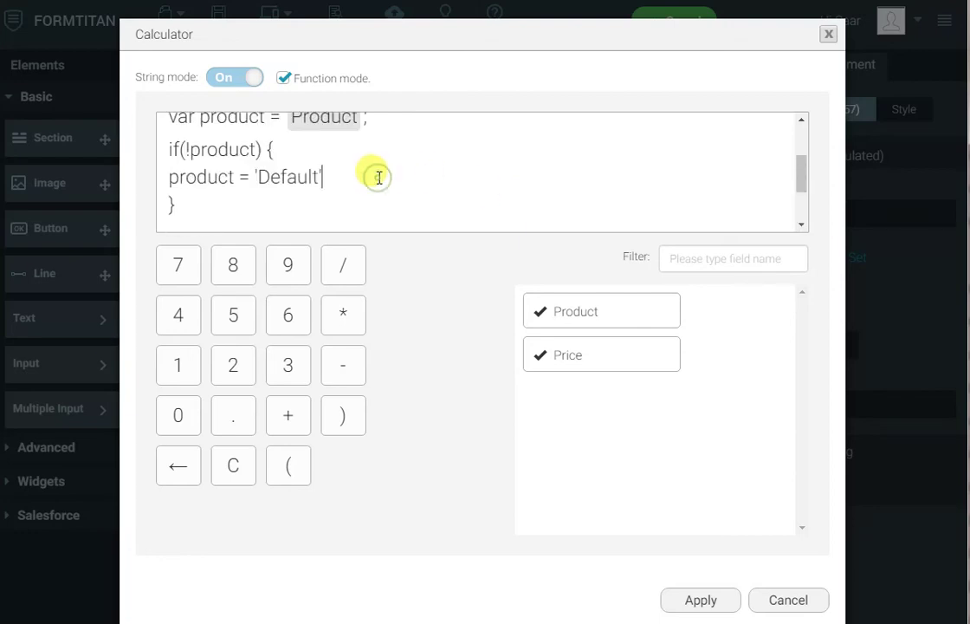
text(;;)
- Complete the return statement as return product + ' is ' + price; and apply the function, saving the form
scroll(339, 168, down, 3)
click(306, 180)
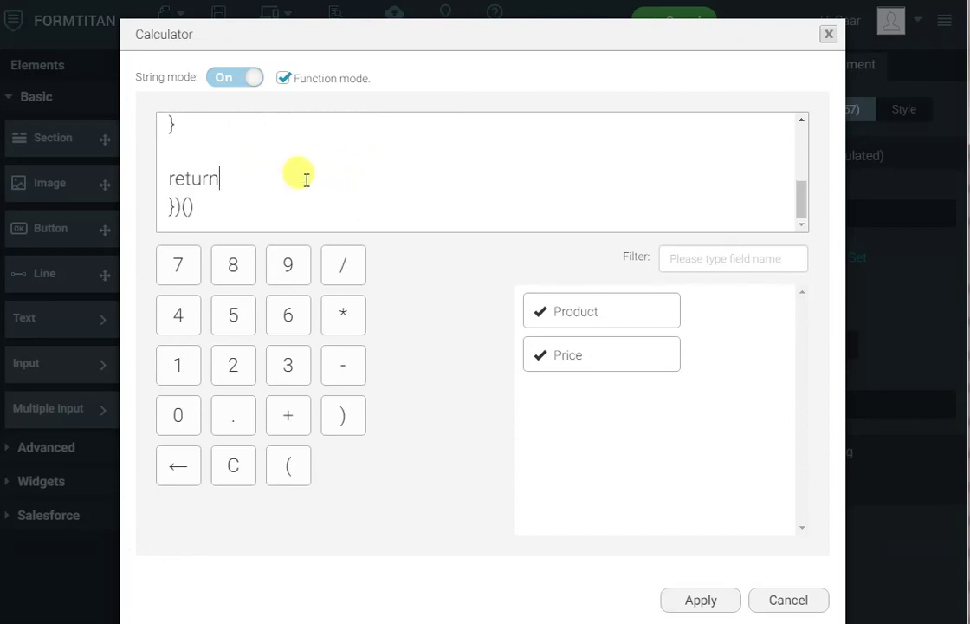
text(product)
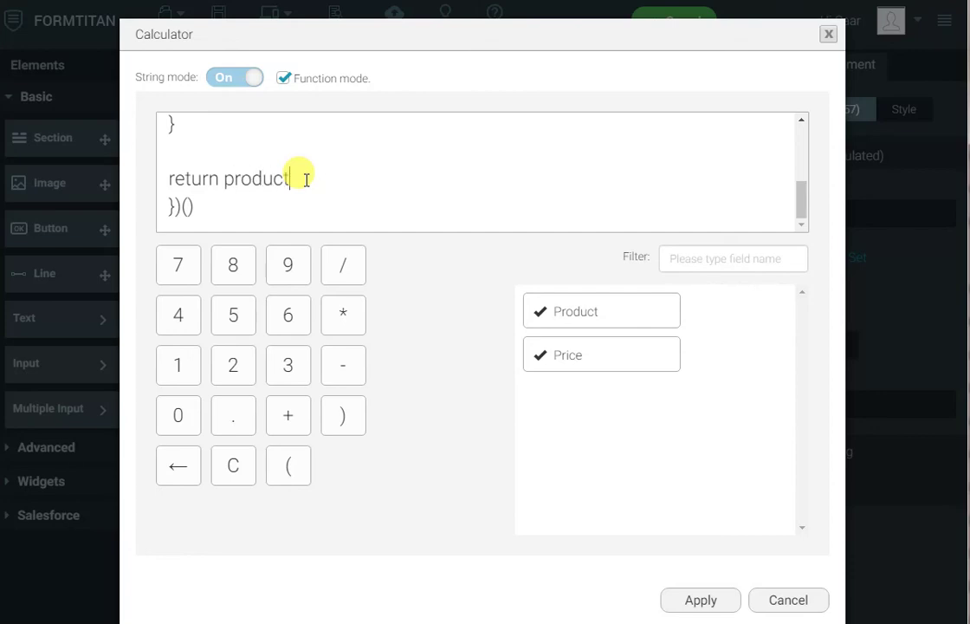
text( ' is ' + price;)
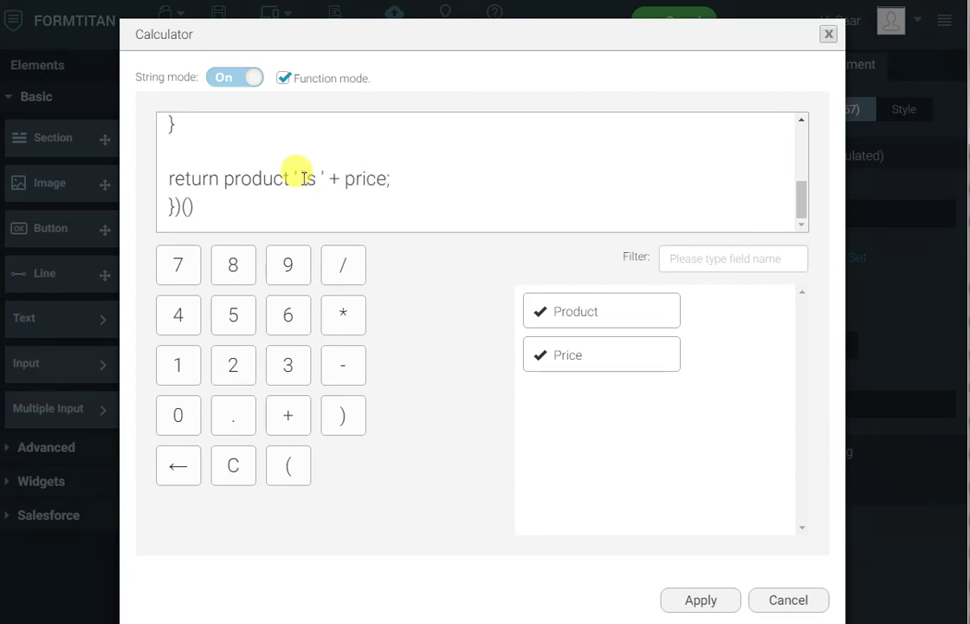
click(288, 177)
text(+)
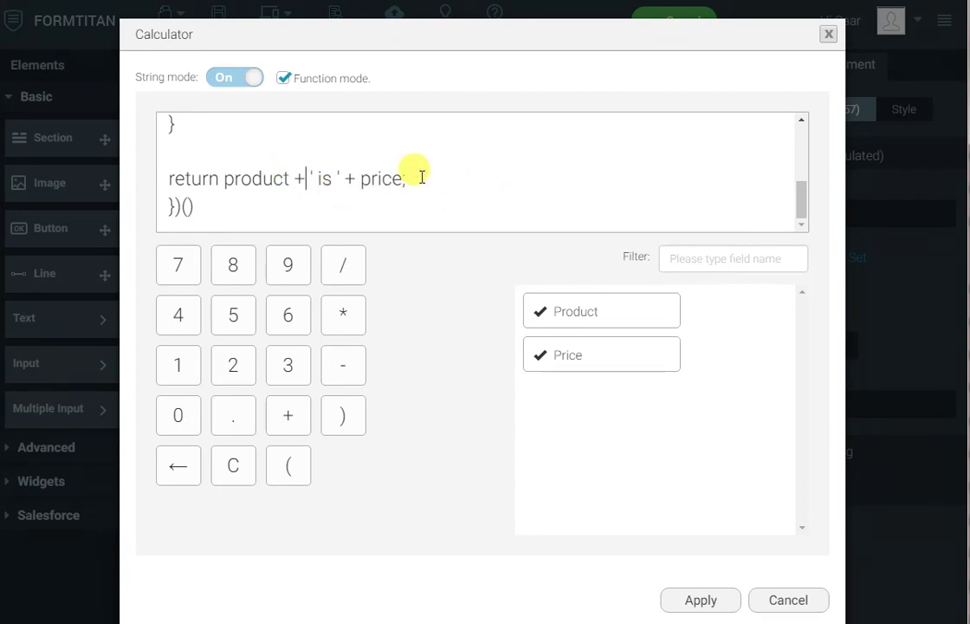
click(702, 600)
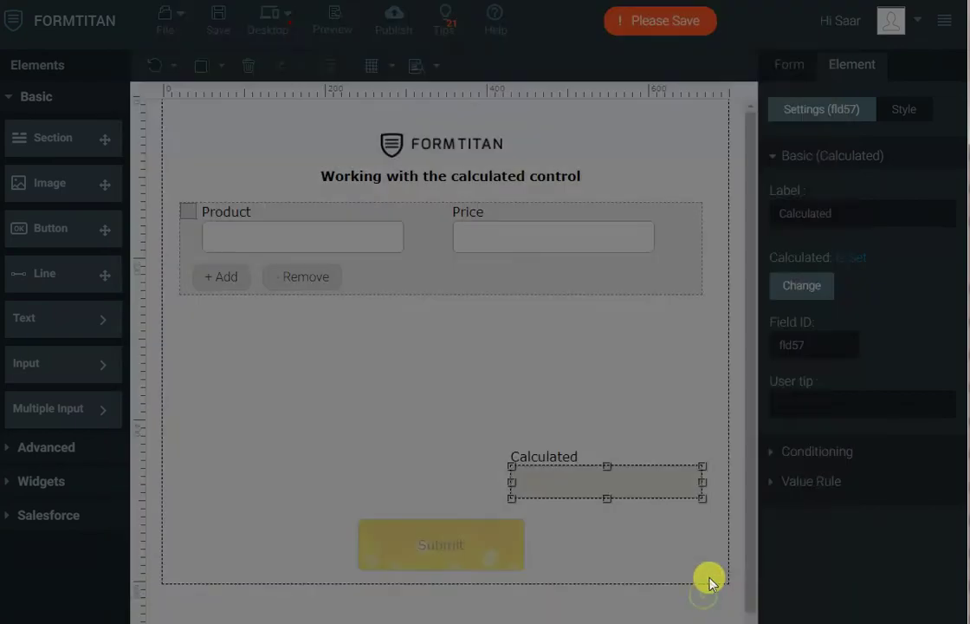
click(217, 21)
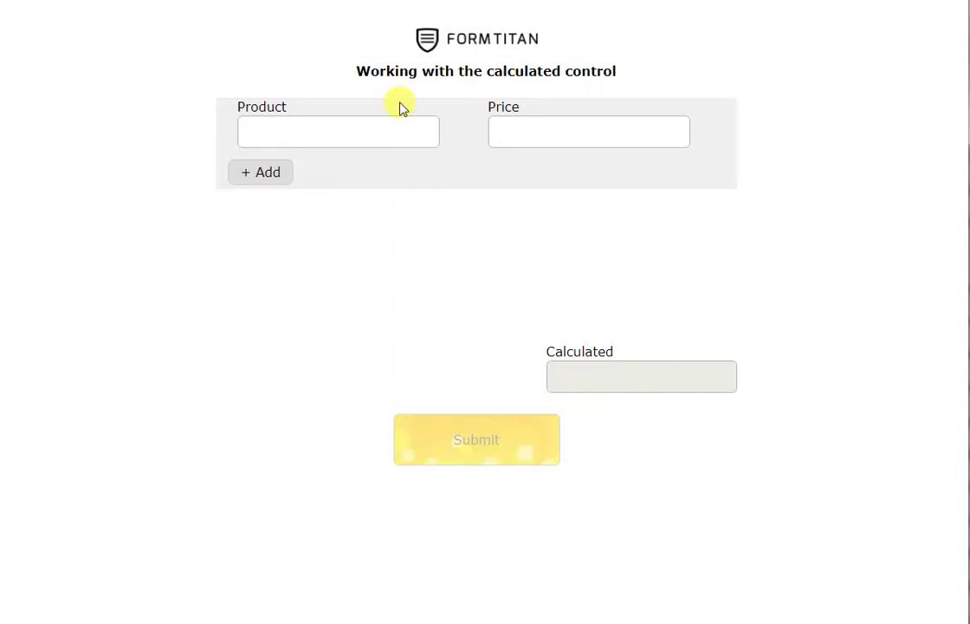
- Test the function in the form preview with Product abc and Price 123
click(370, 130)
text(ab)
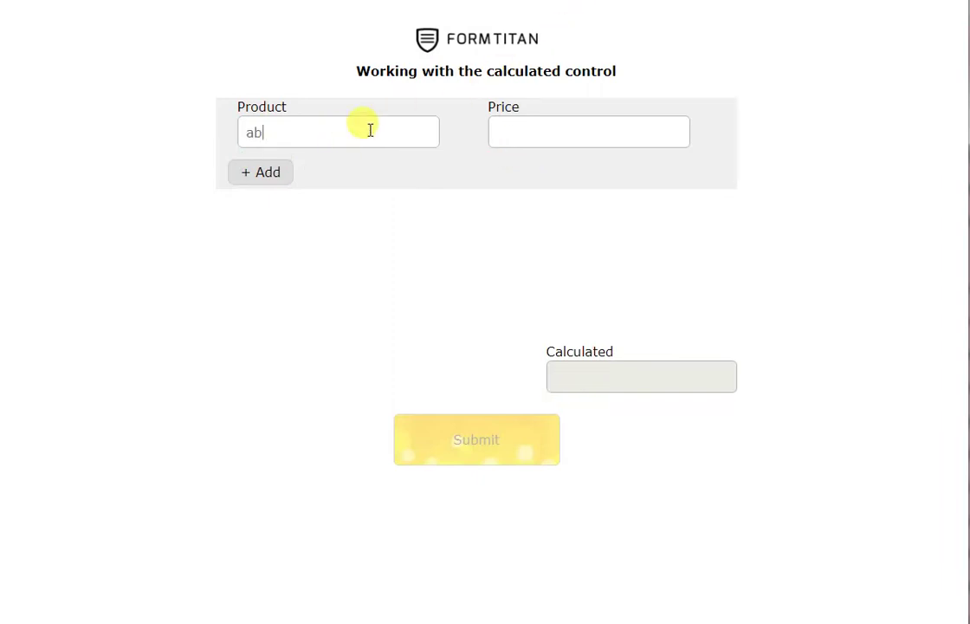
text(c)
key(Tab)
text(123)
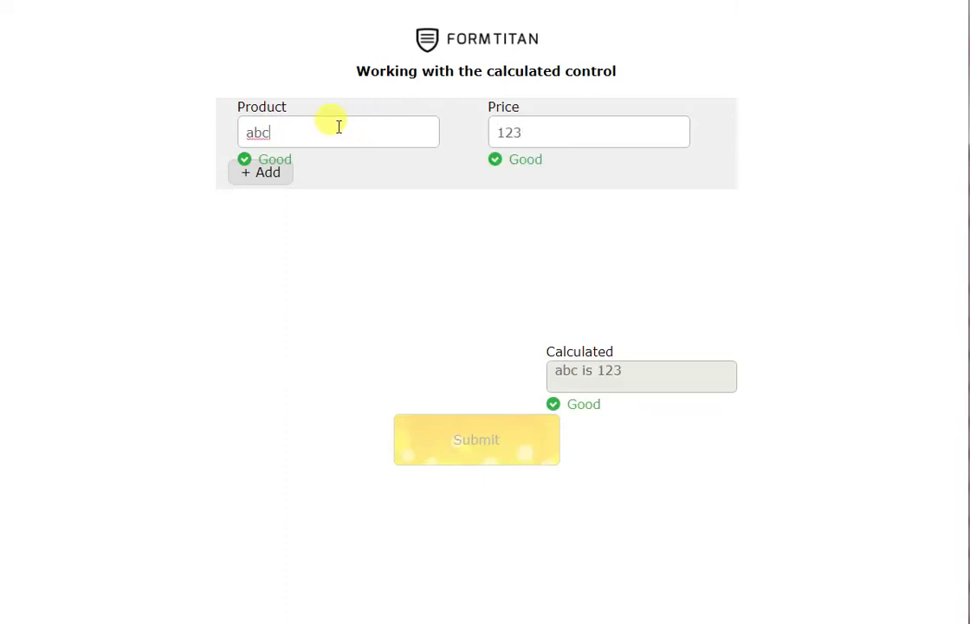
- Clear the Product value in the form preview to test the default product name
drag(329, 126, 61, 128)
key(BackSpace)
key(Tab)
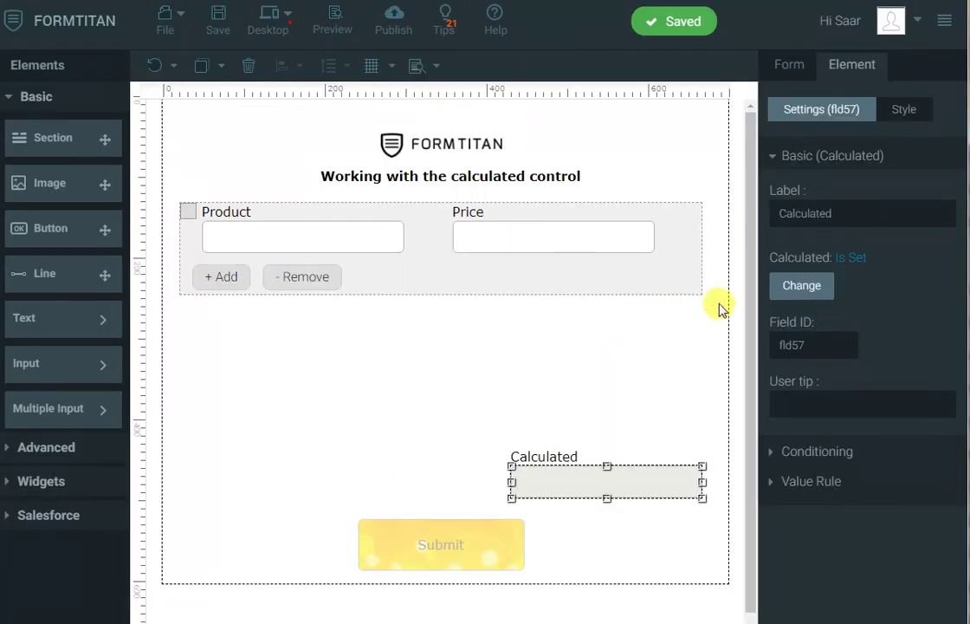
- Reopen the Calculated field's function in the form editor and add an else { } block after the if block
click(801, 284)
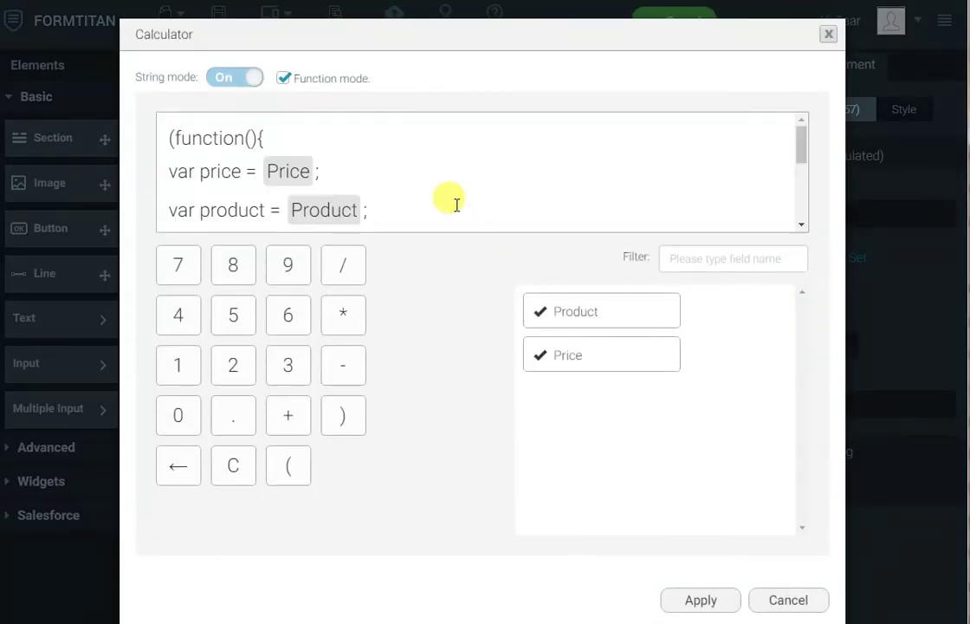
scroll(464, 197, down, 3)
scroll(465, 198, up, 2)
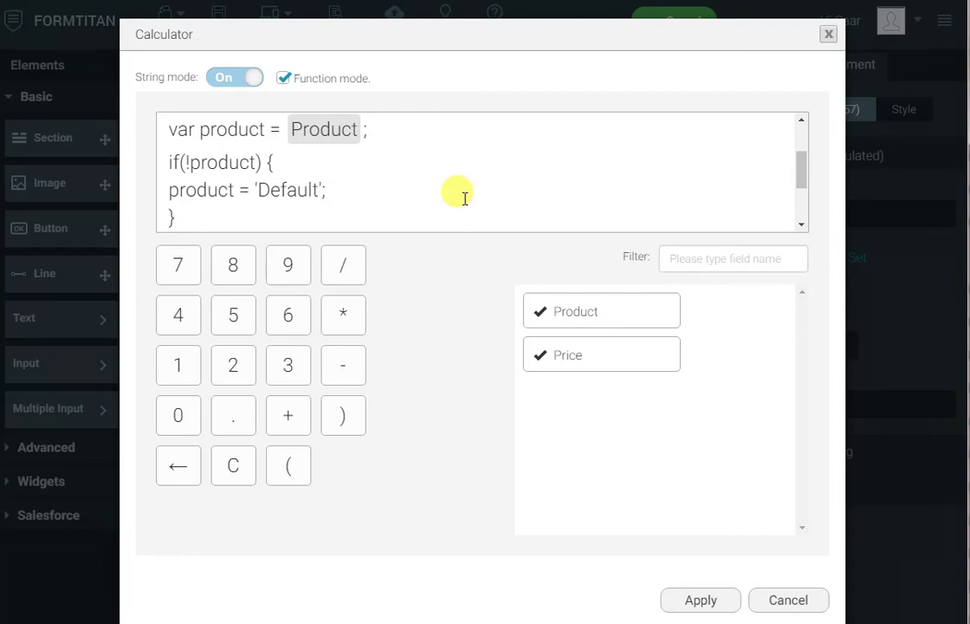
click(305, 217)
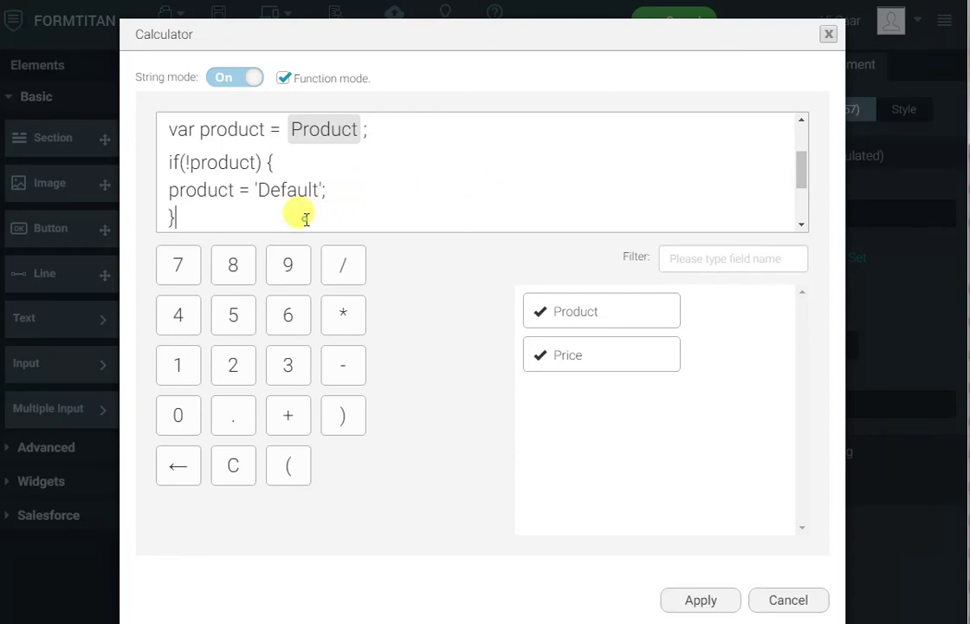
key(Return)
text(else)
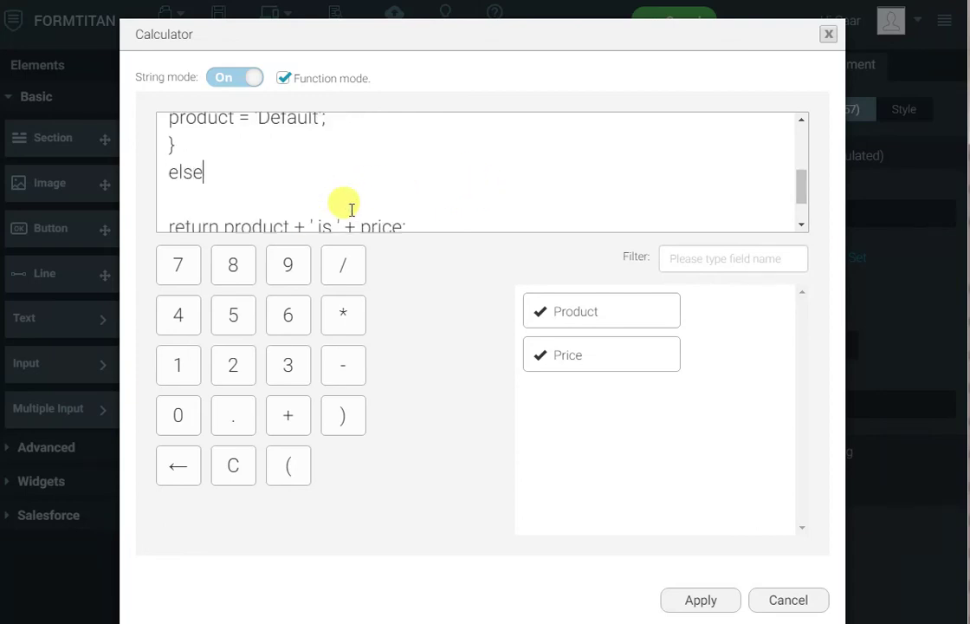
text( {)
key(Return)
text(})
key(Up)
key(End)
key(Return)
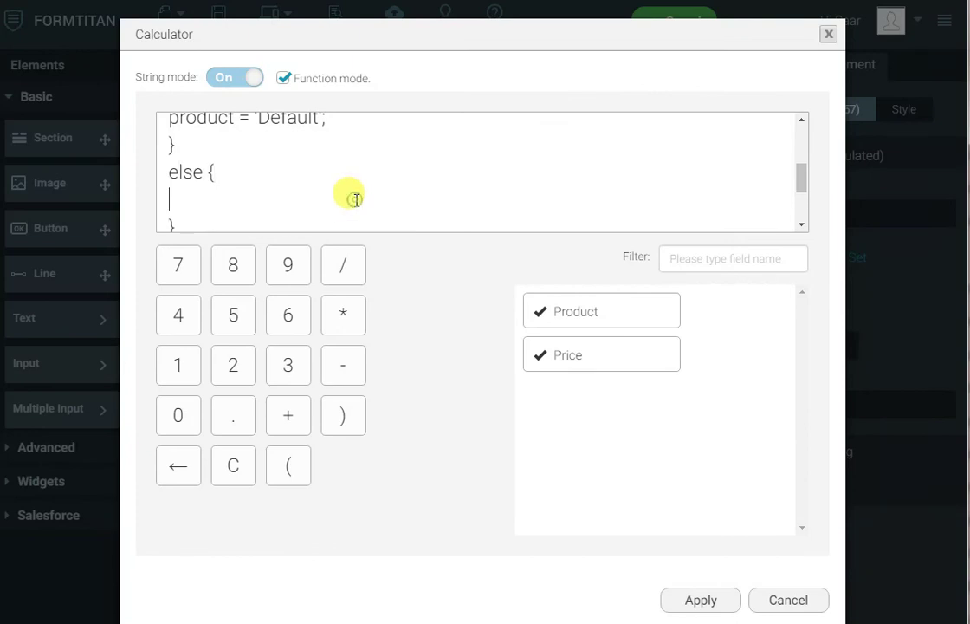
- Write product = product.toUpperCase(); inside the else block and apply the function, saving the form
text(product)
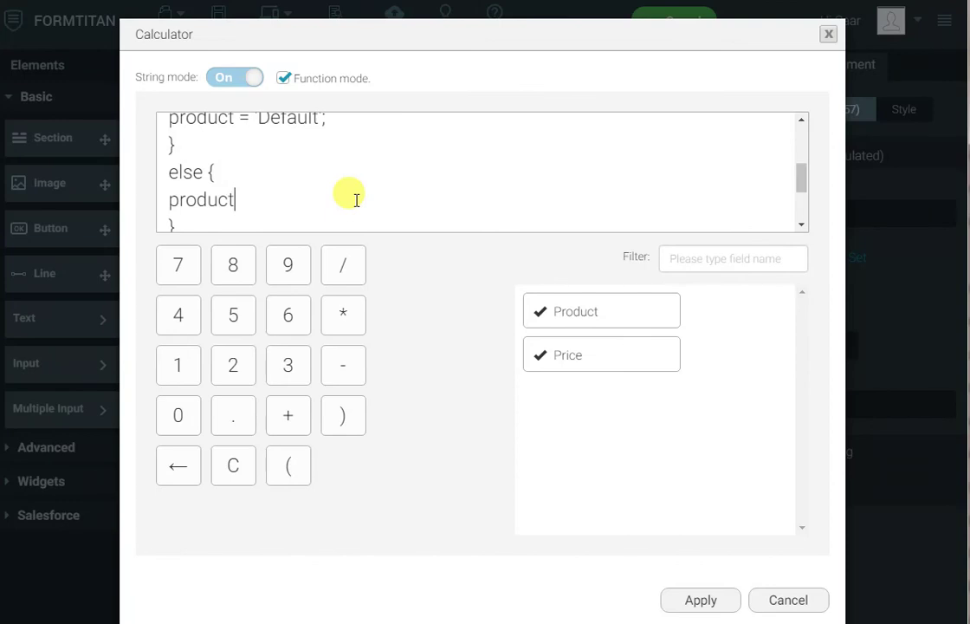
text(.toUppercase()
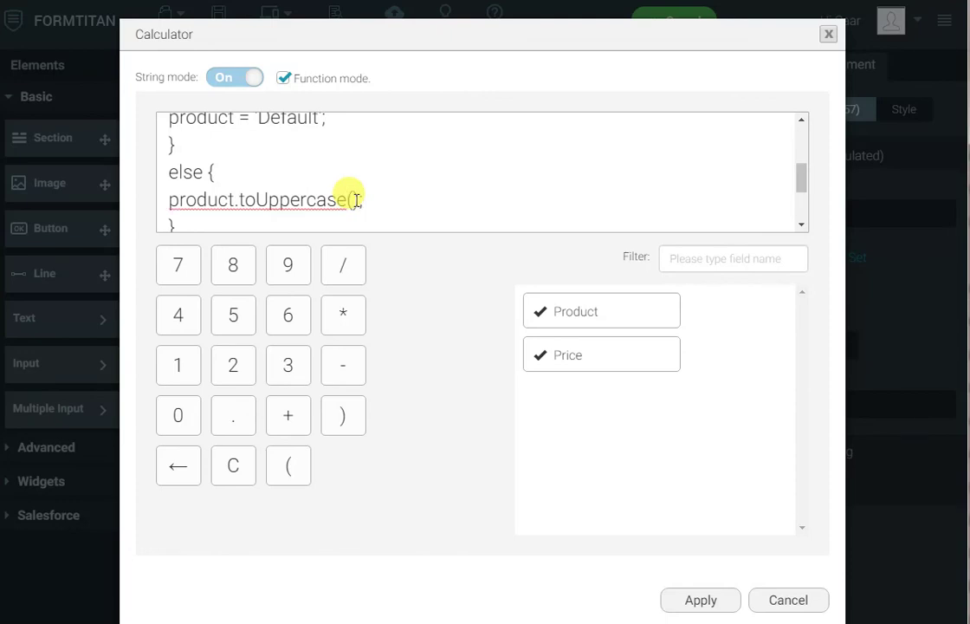
text(product =)
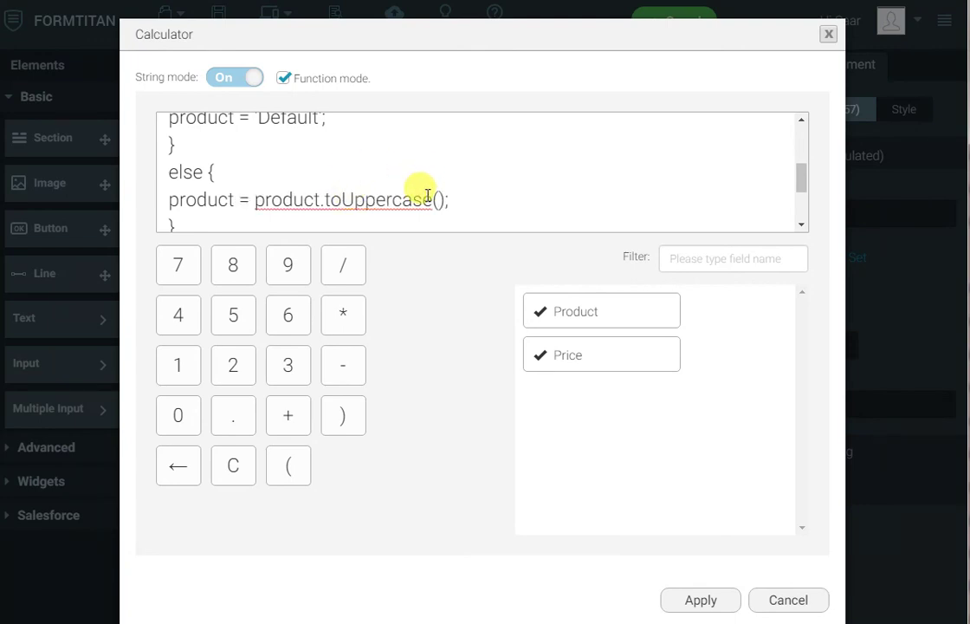
click(394, 199)
key(shift+Right)
text(C)
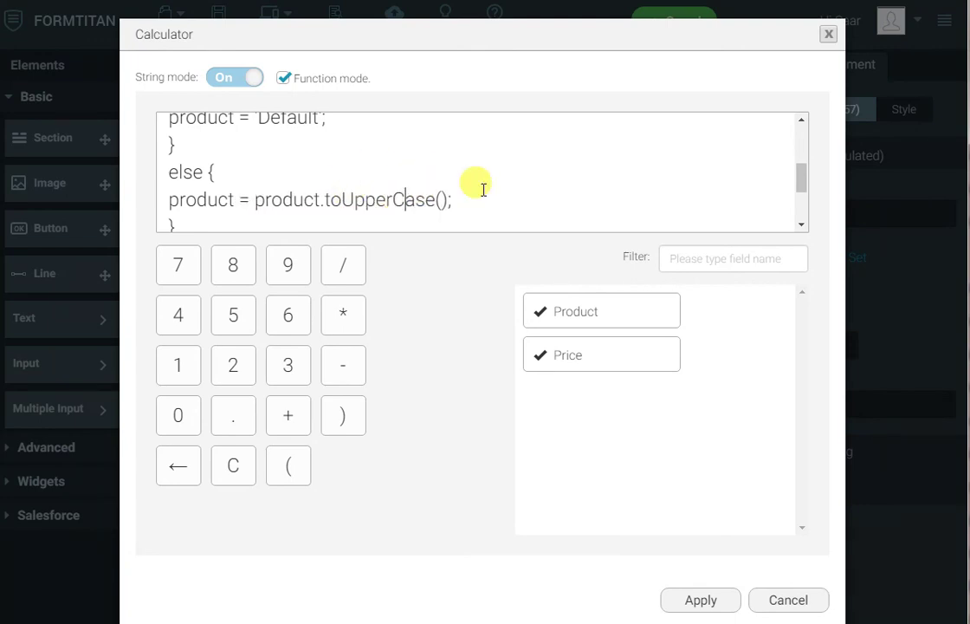
click(703, 601)
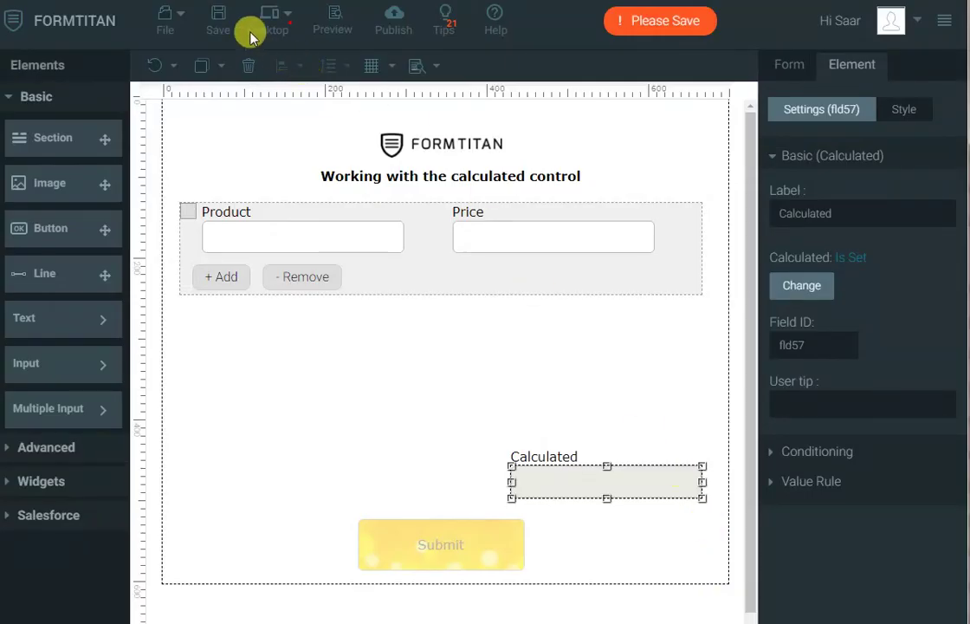
click(216, 29)
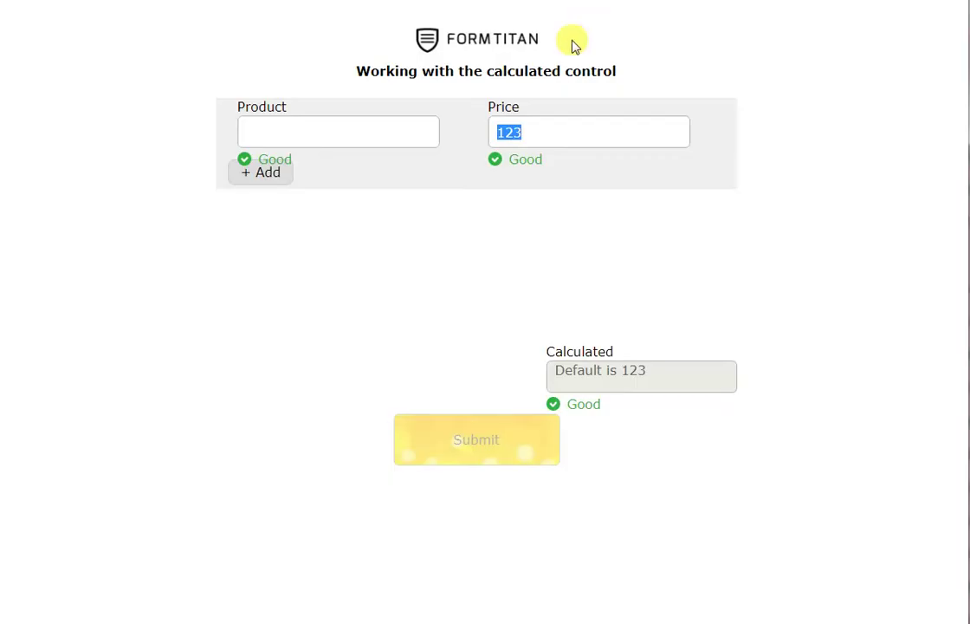
- Test the uppercase conversion in the form preview with Product abv and Price 123
click(386, 132)
text(abv)
key(Tab)
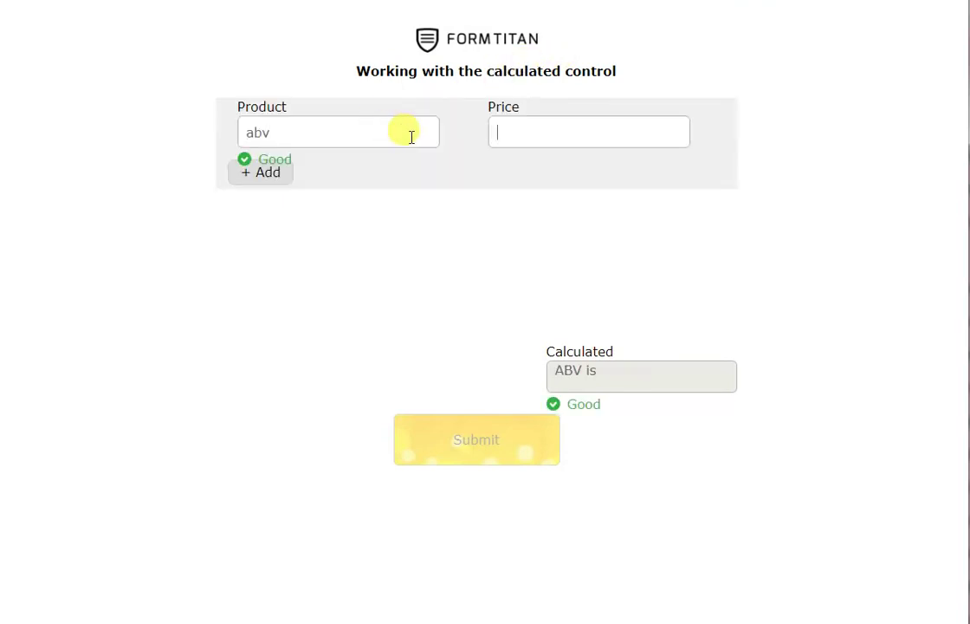
text(123)
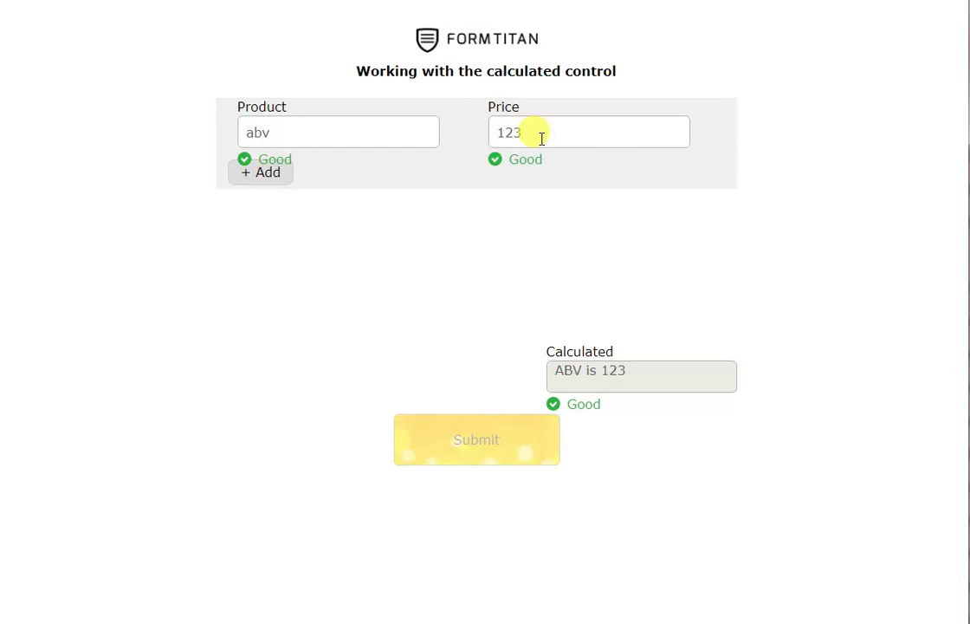